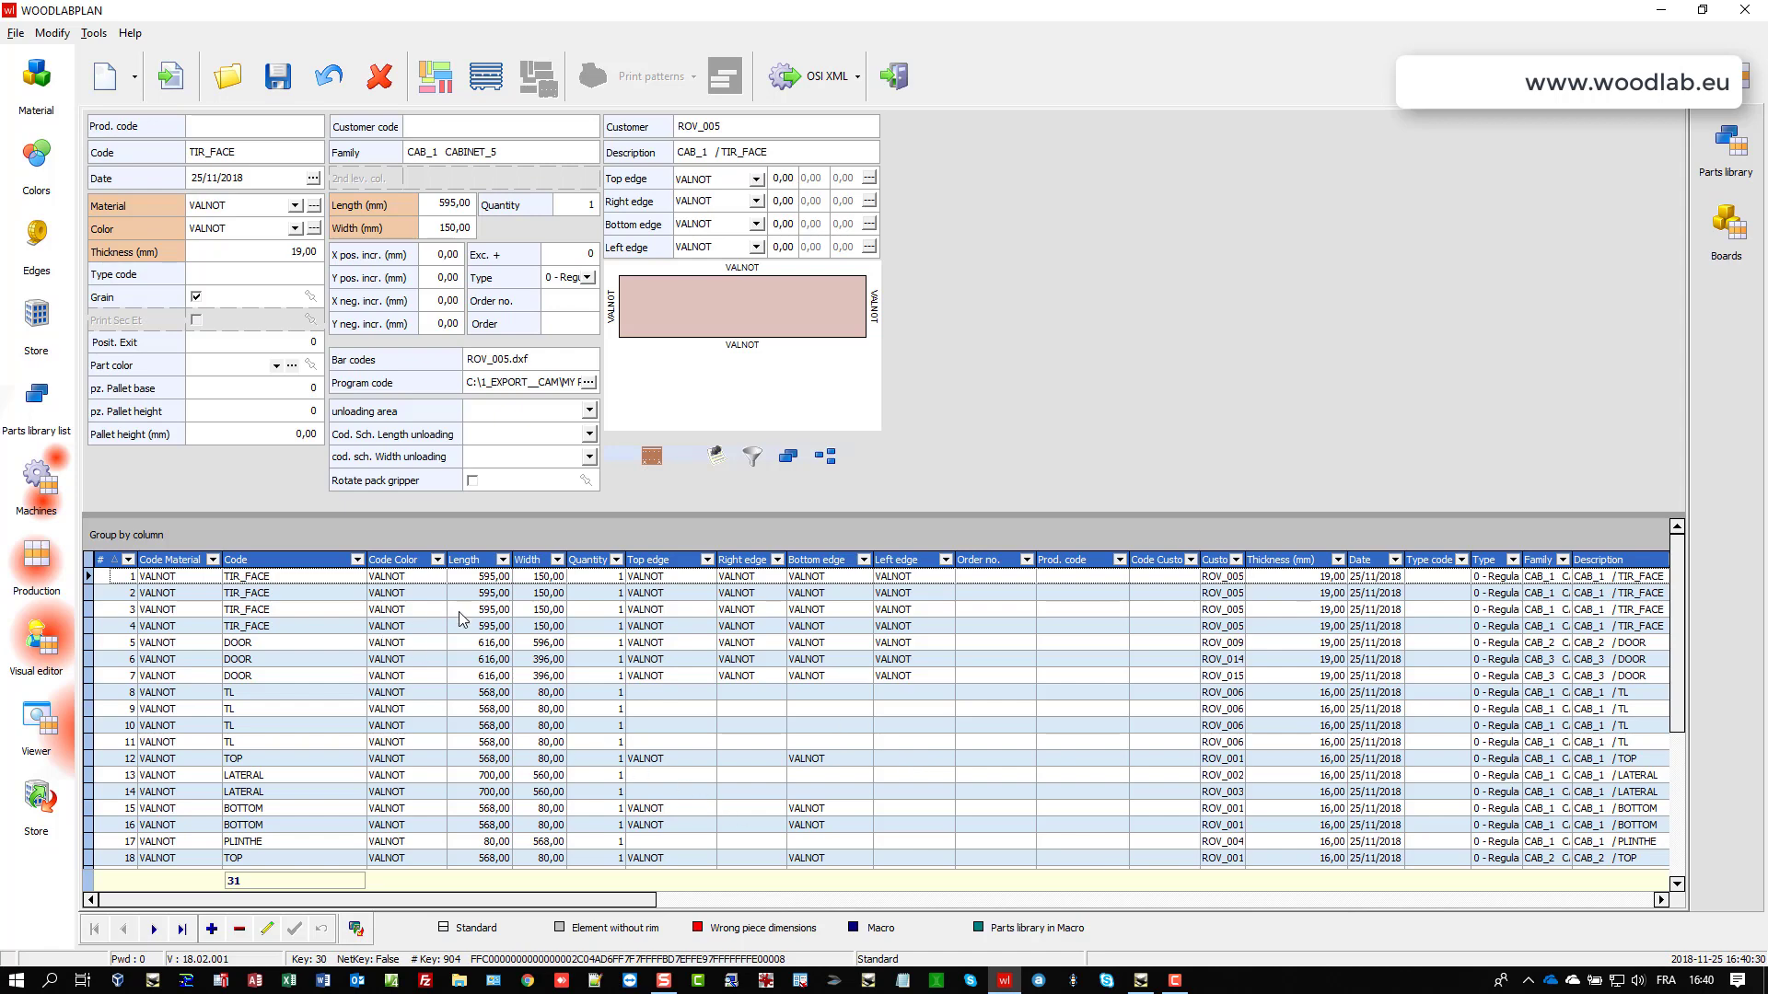
List the stock boards, expanding VALNOT PAN103 (16 mm) and PAN105 (19 mm), and widen the tree
drag(1677, 635, 1685, 590)
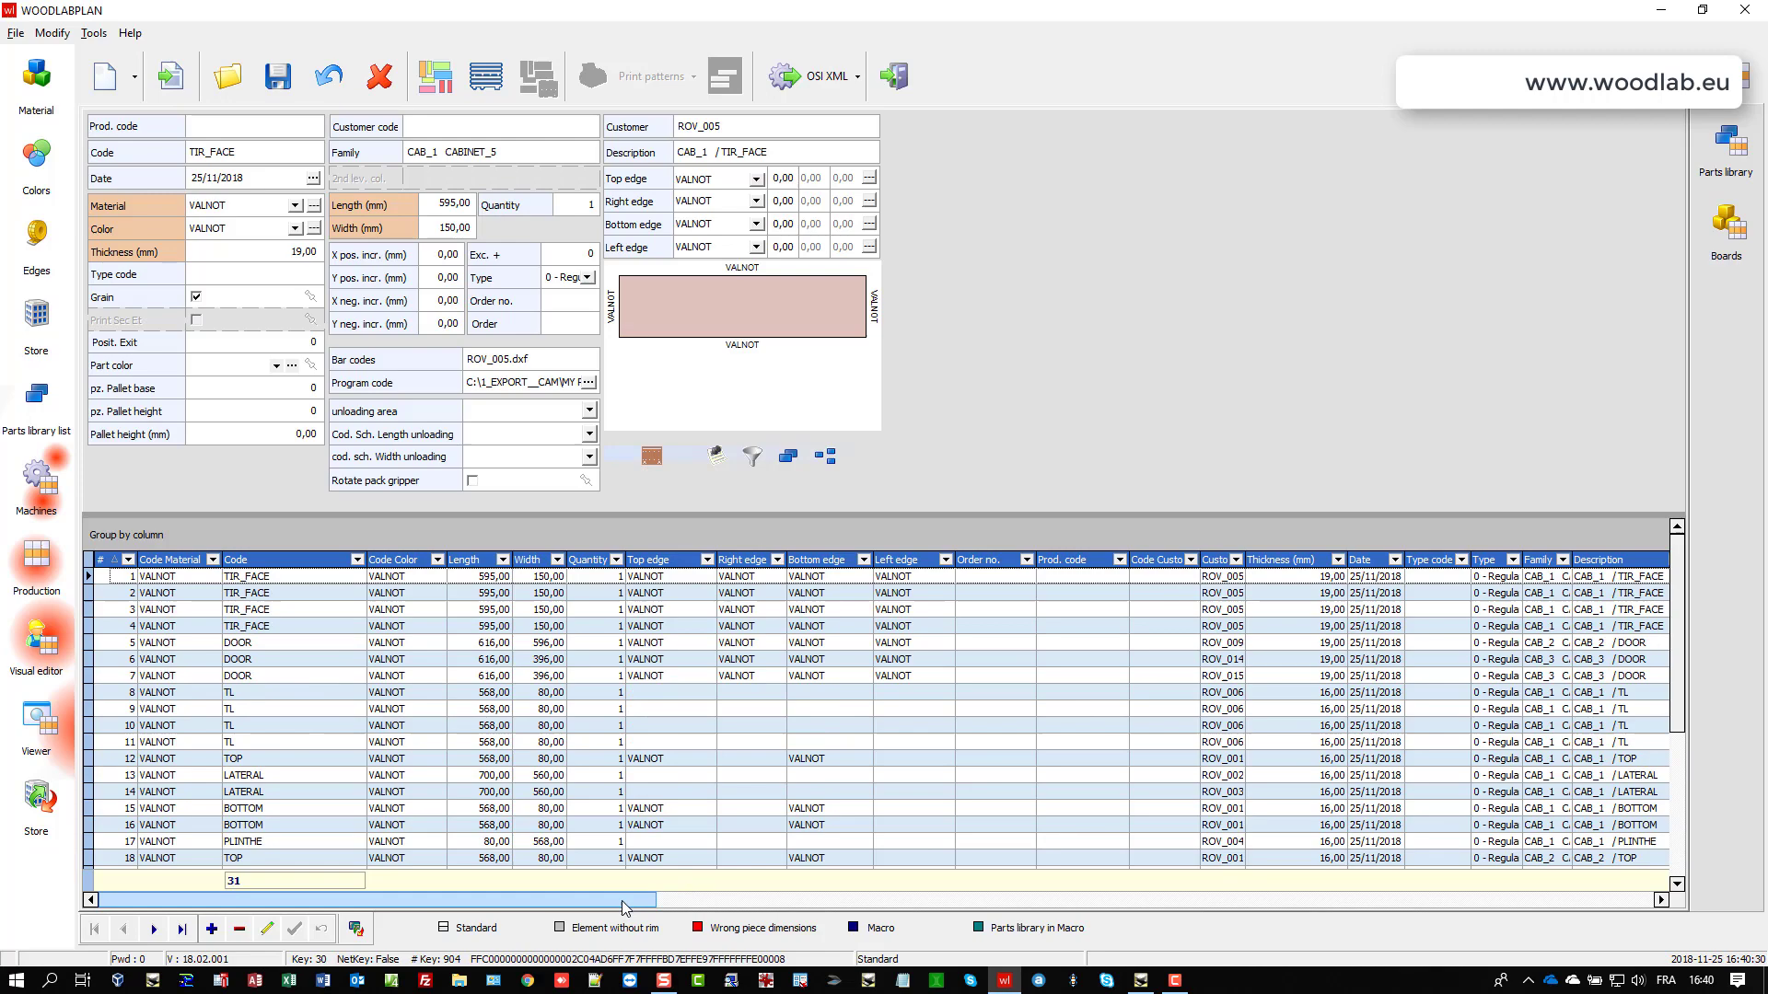
mouse_move(626, 900)
mouse_down()
mouse_move(1142, 922)
mouse_move(1532, 911)
mouse_move(455, 882)
mouse_up()
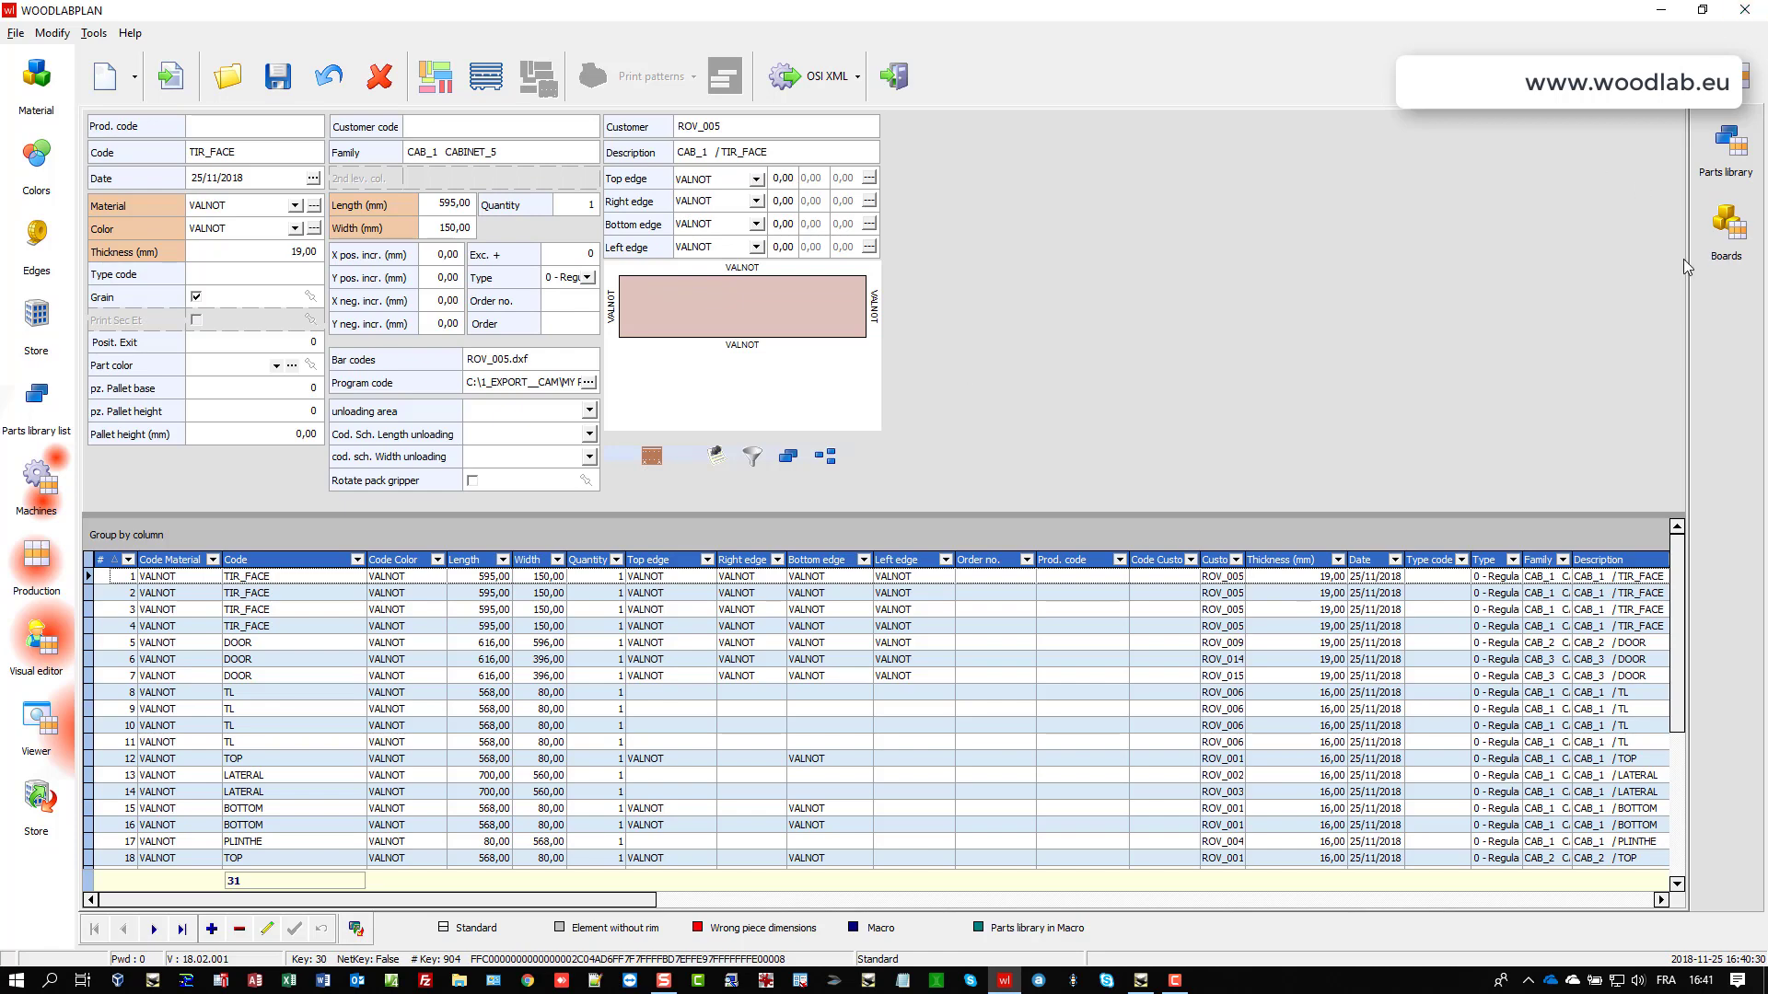
click(1728, 225)
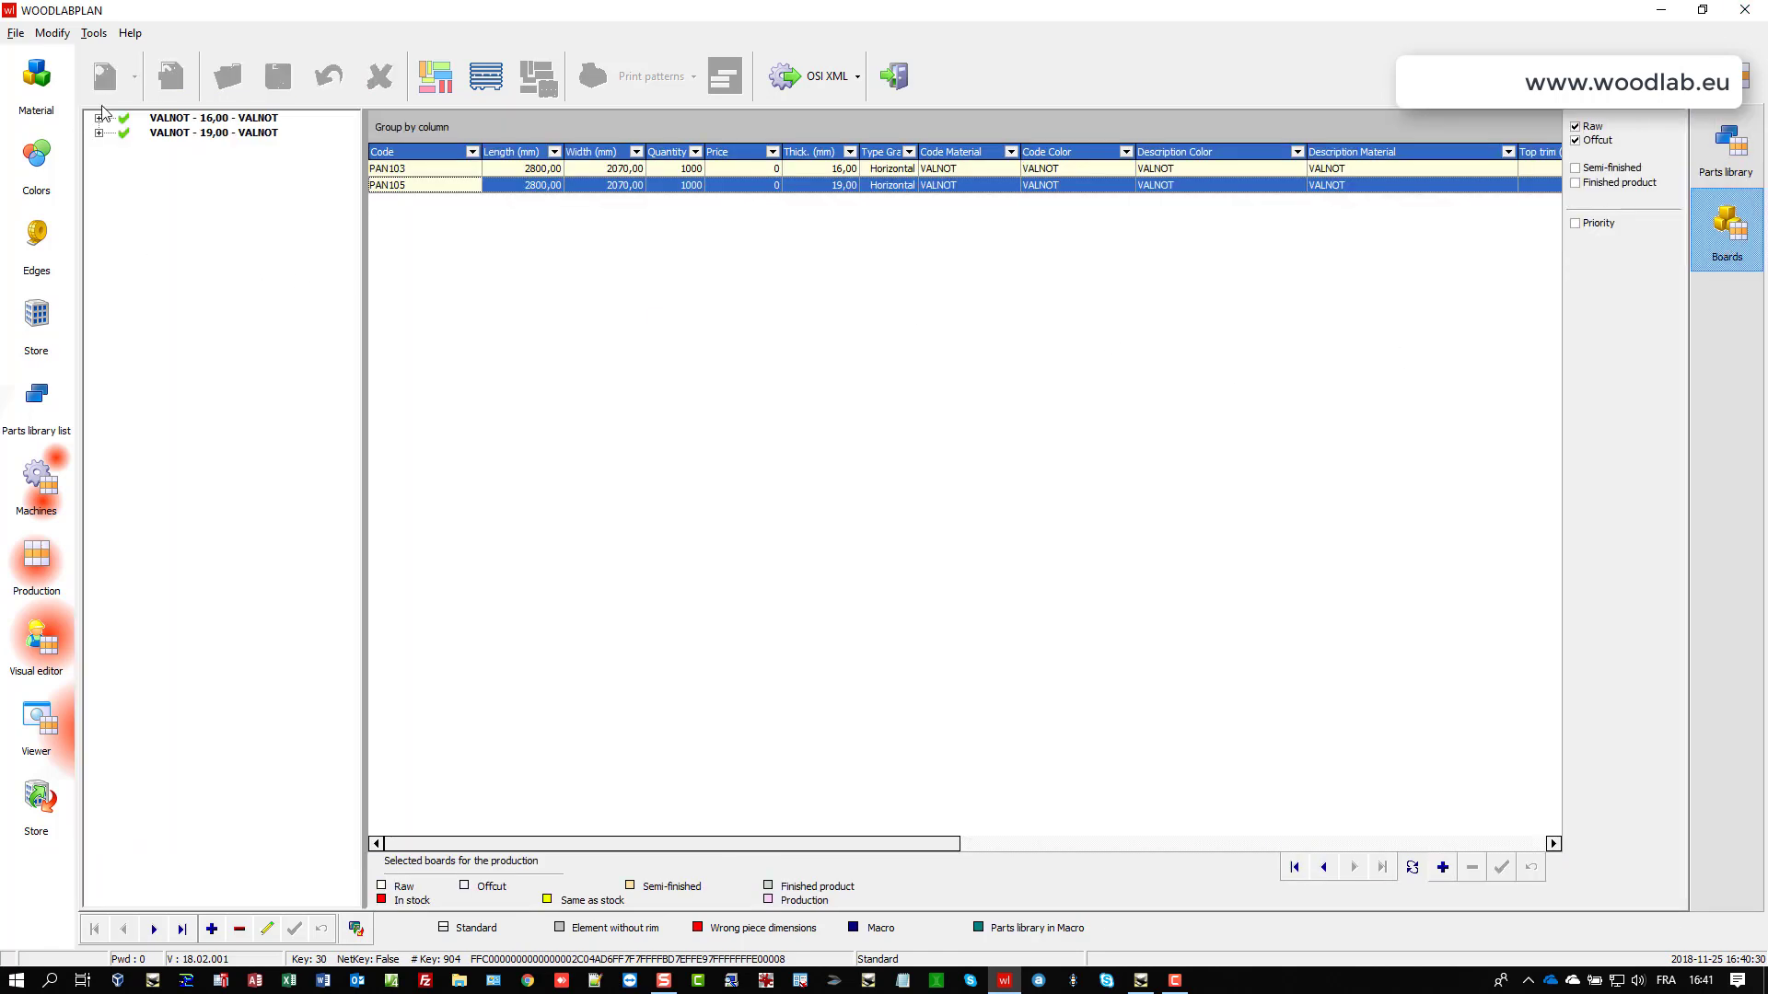
click(99, 118)
click(99, 148)
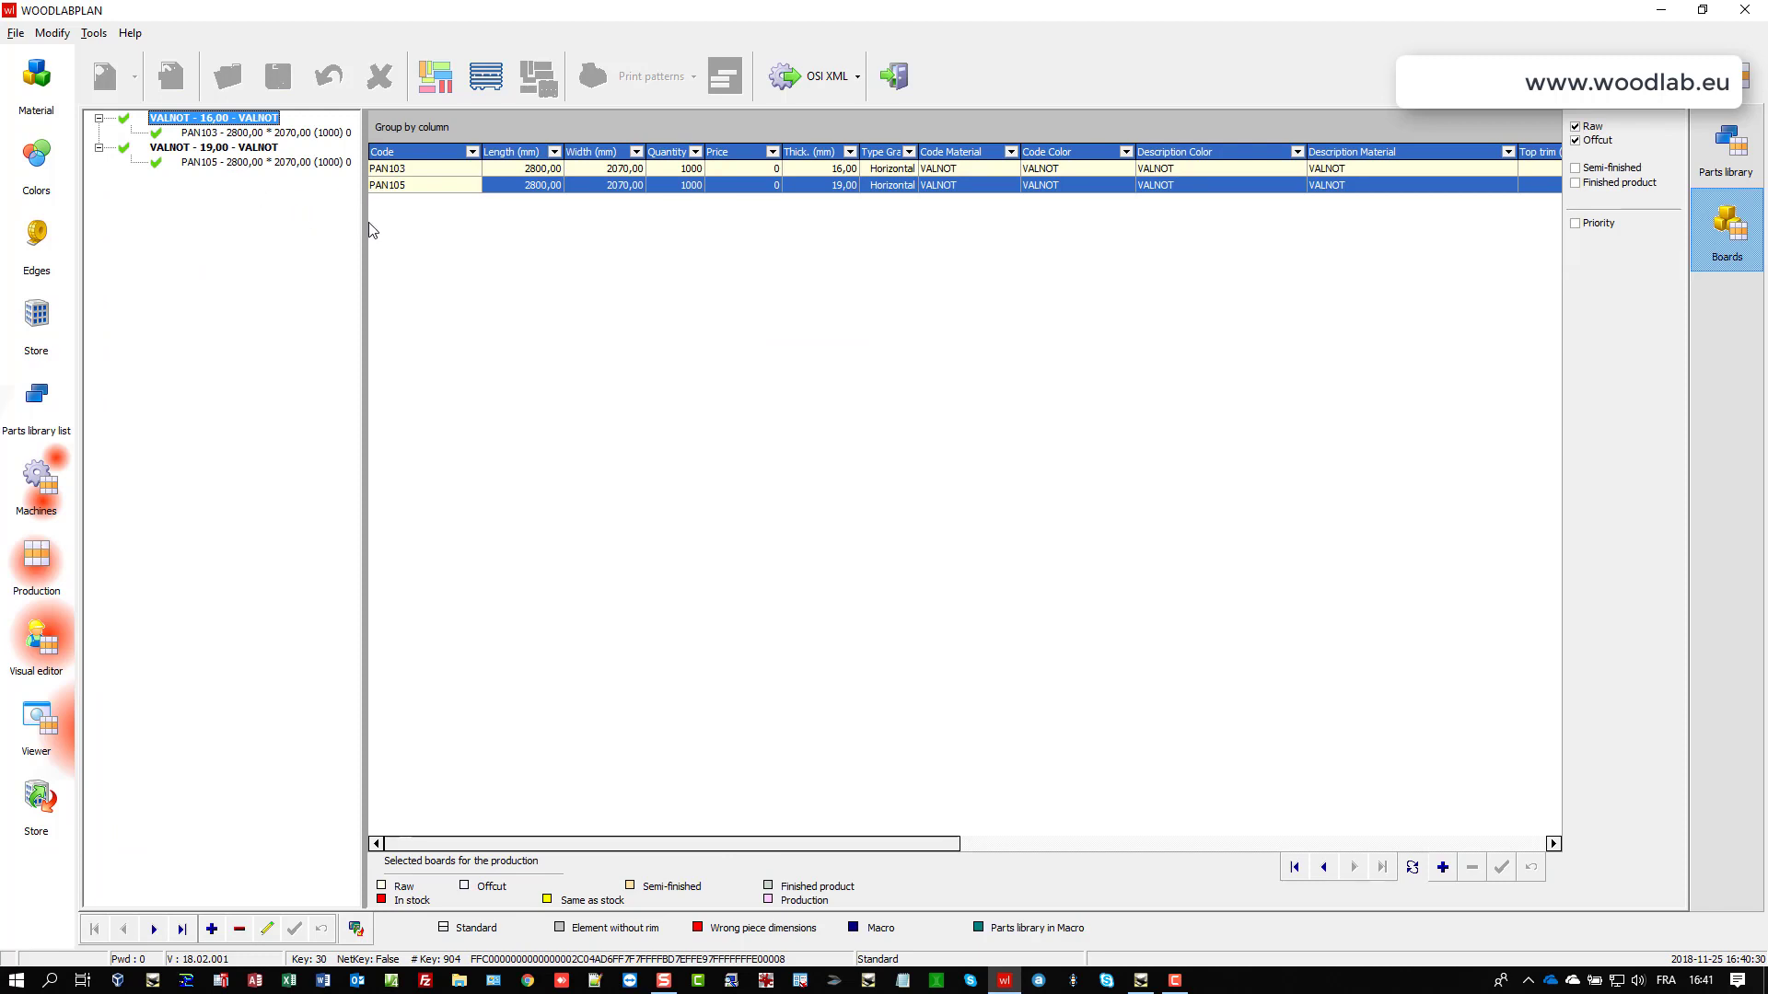
drag(366, 225, 394, 225)
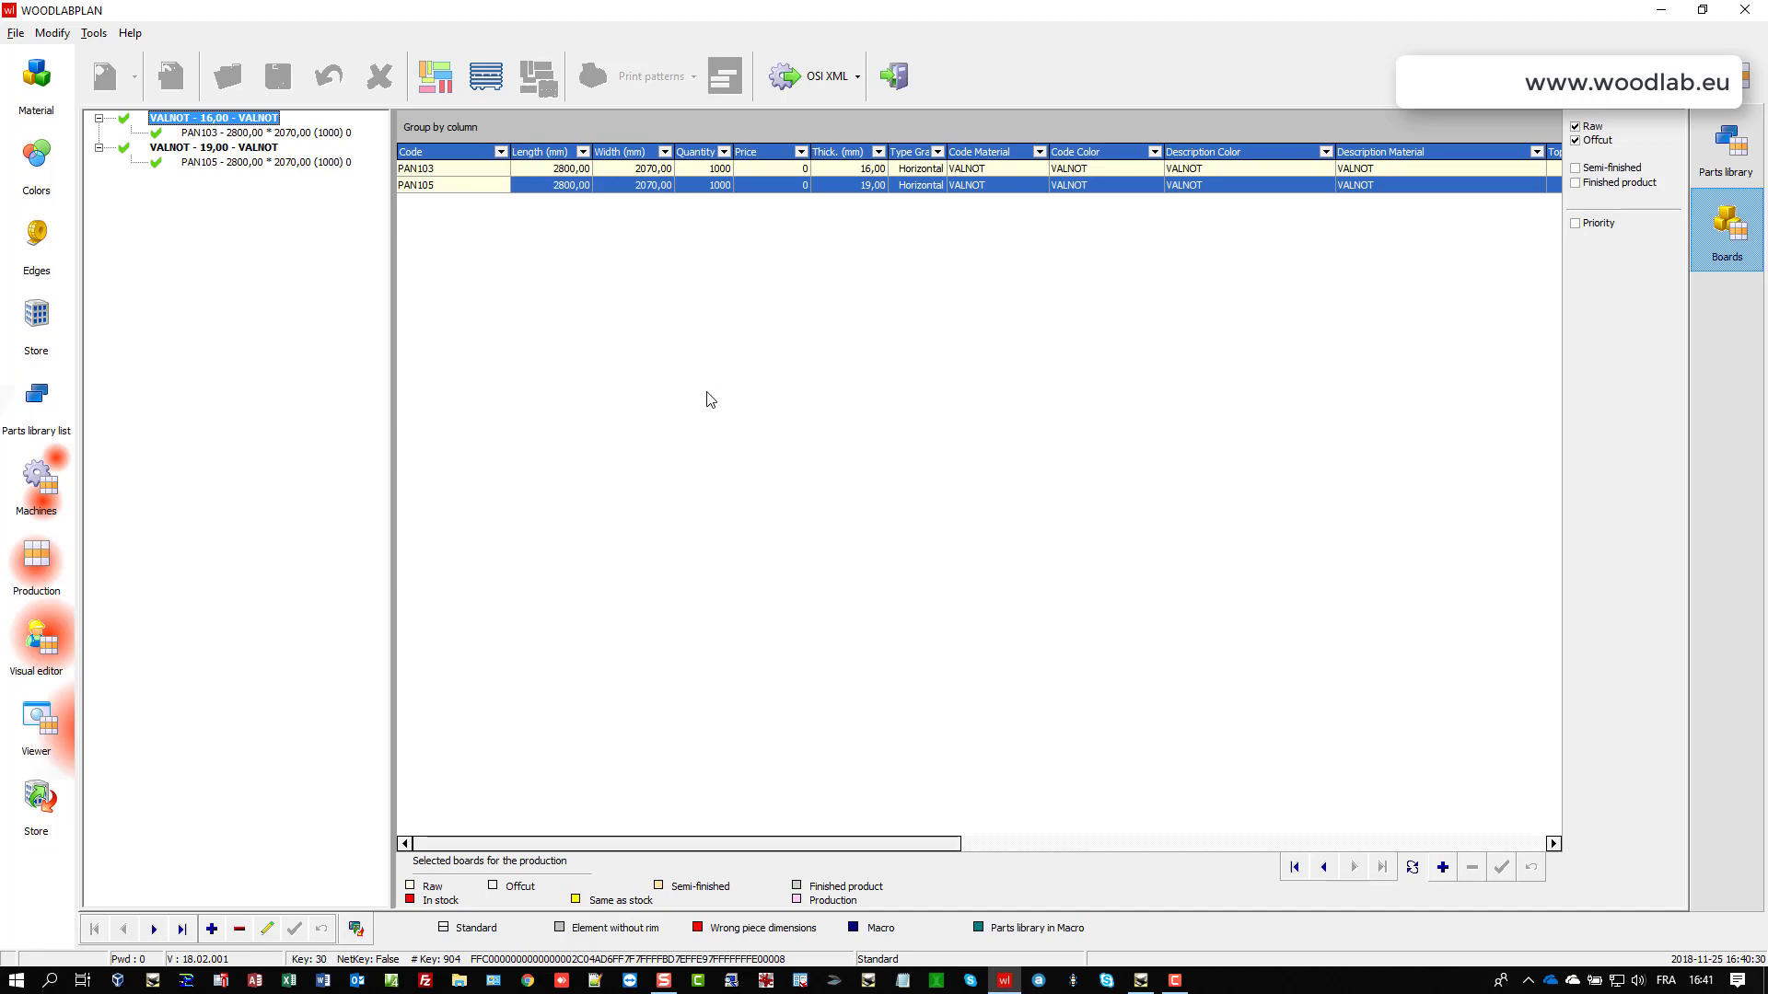
Set XZ depth, Both optimisation mode and 20 mm blade, then nest, overwriting the production
click(37, 492)
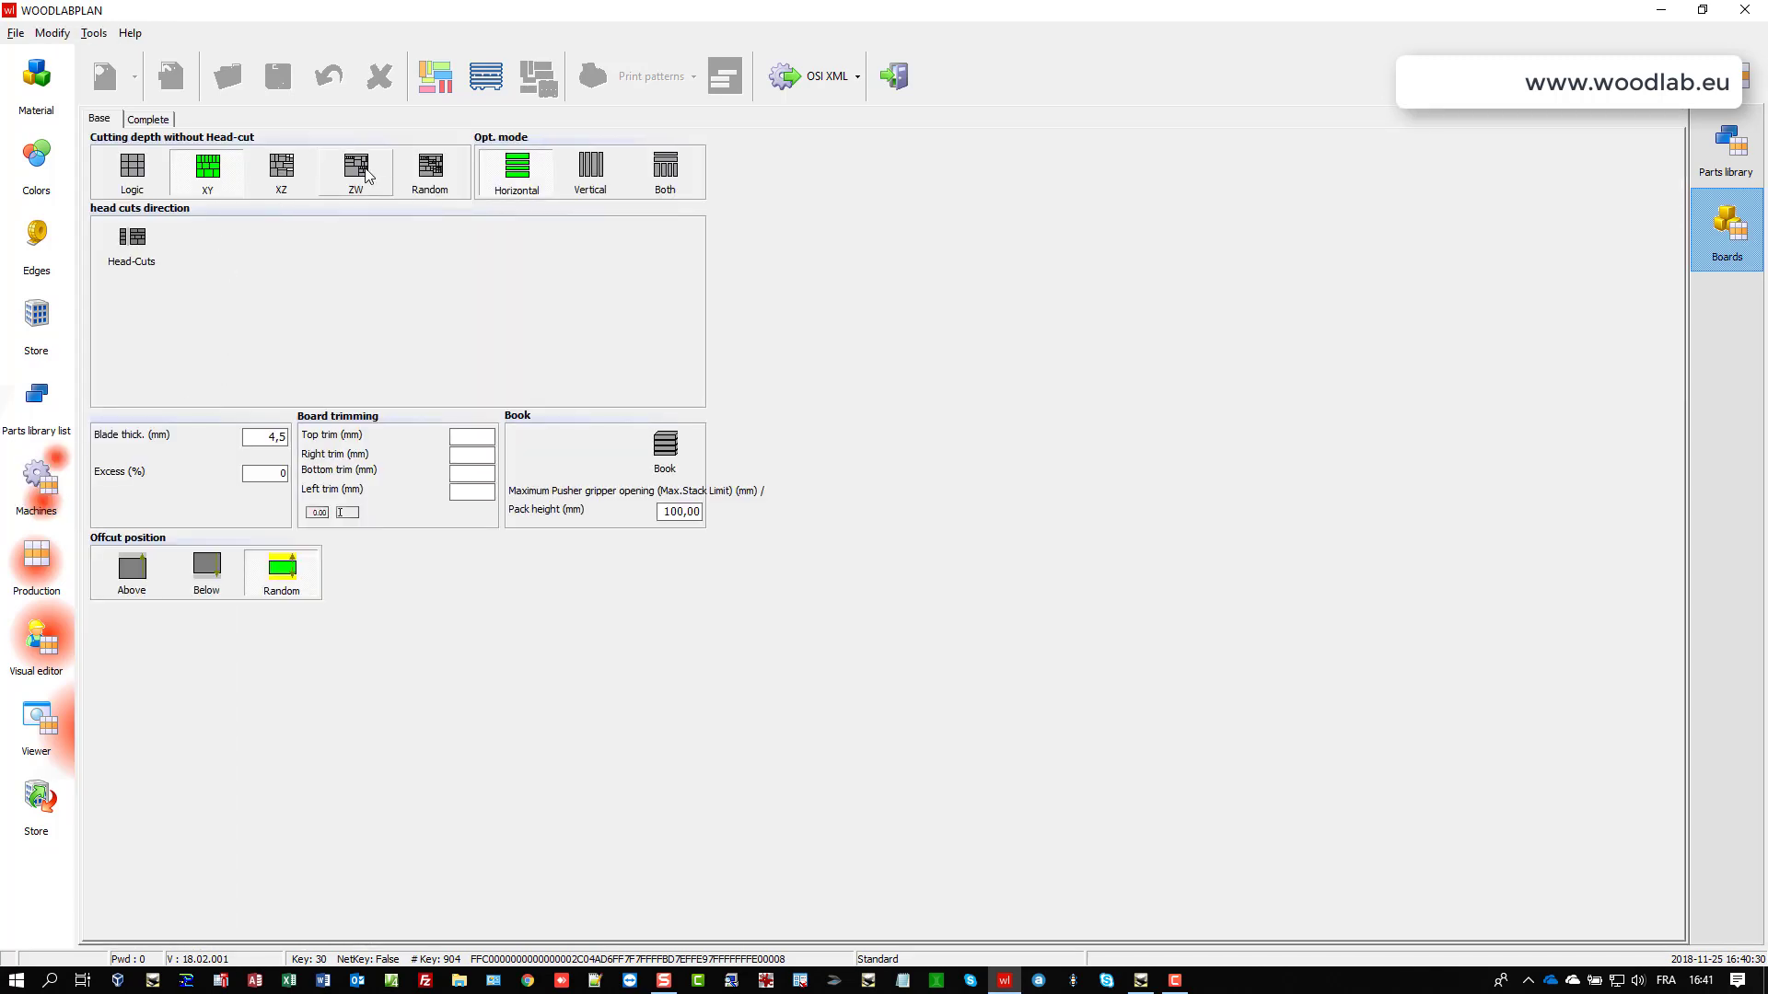
click(282, 171)
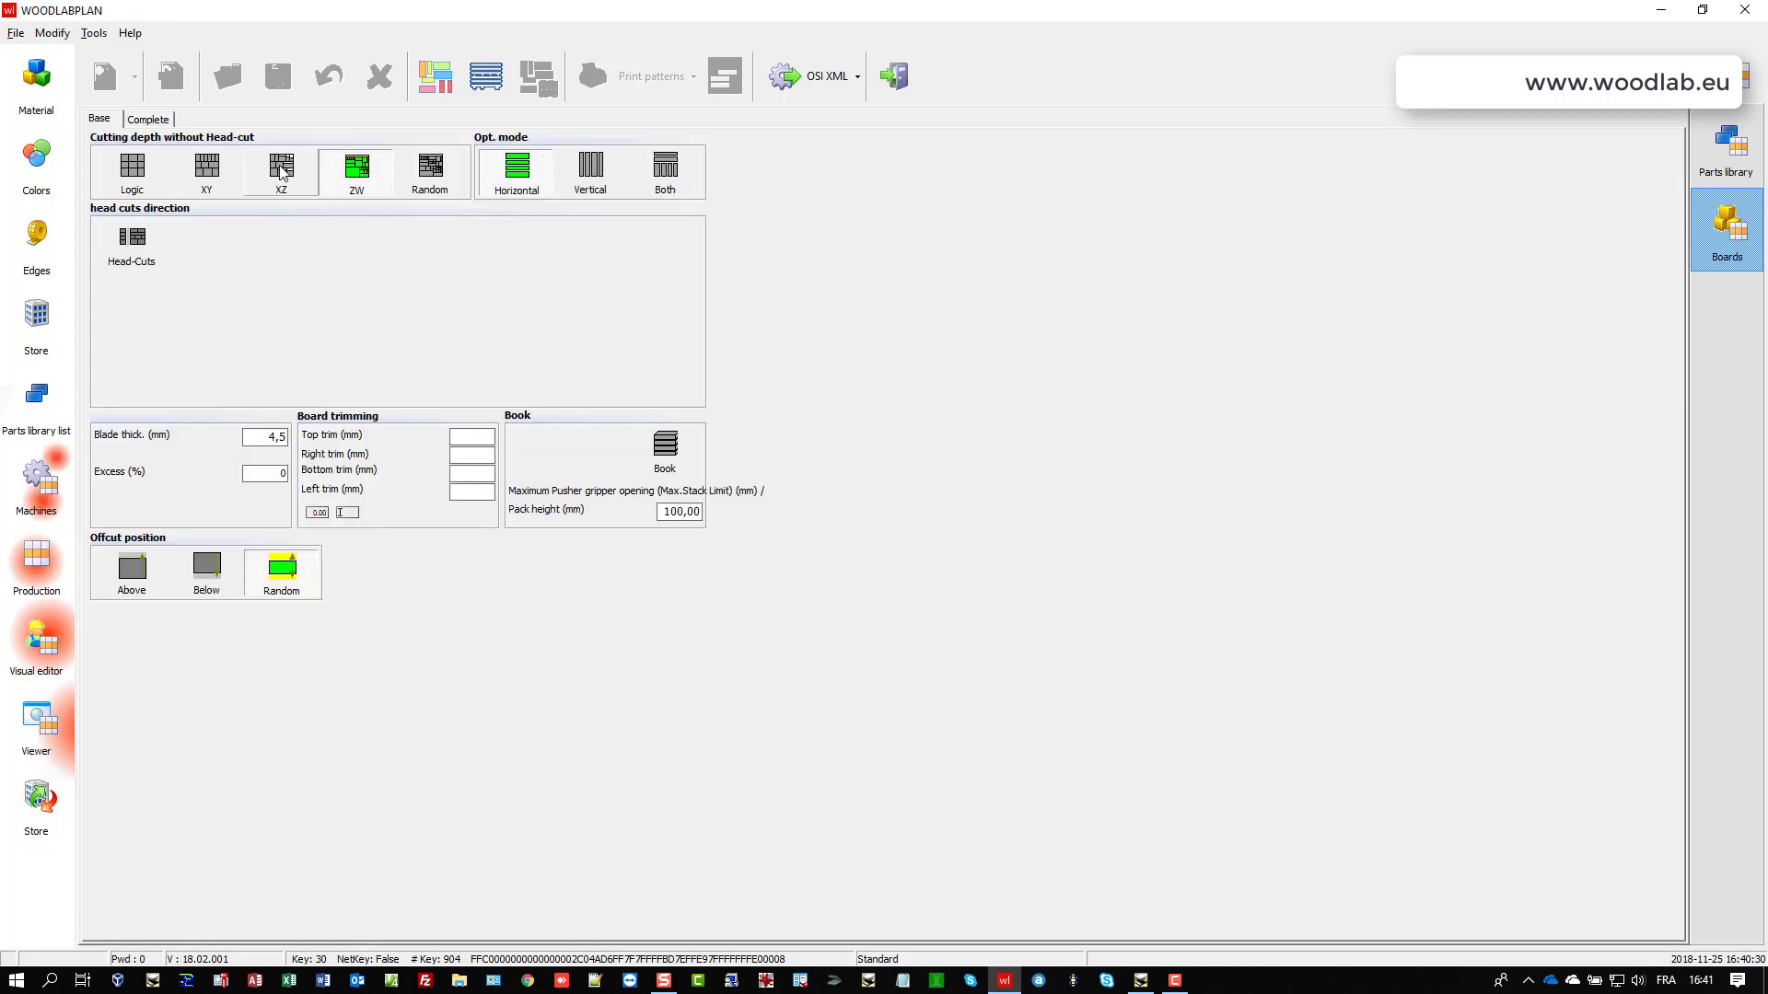
click(665, 173)
key(shift+End)
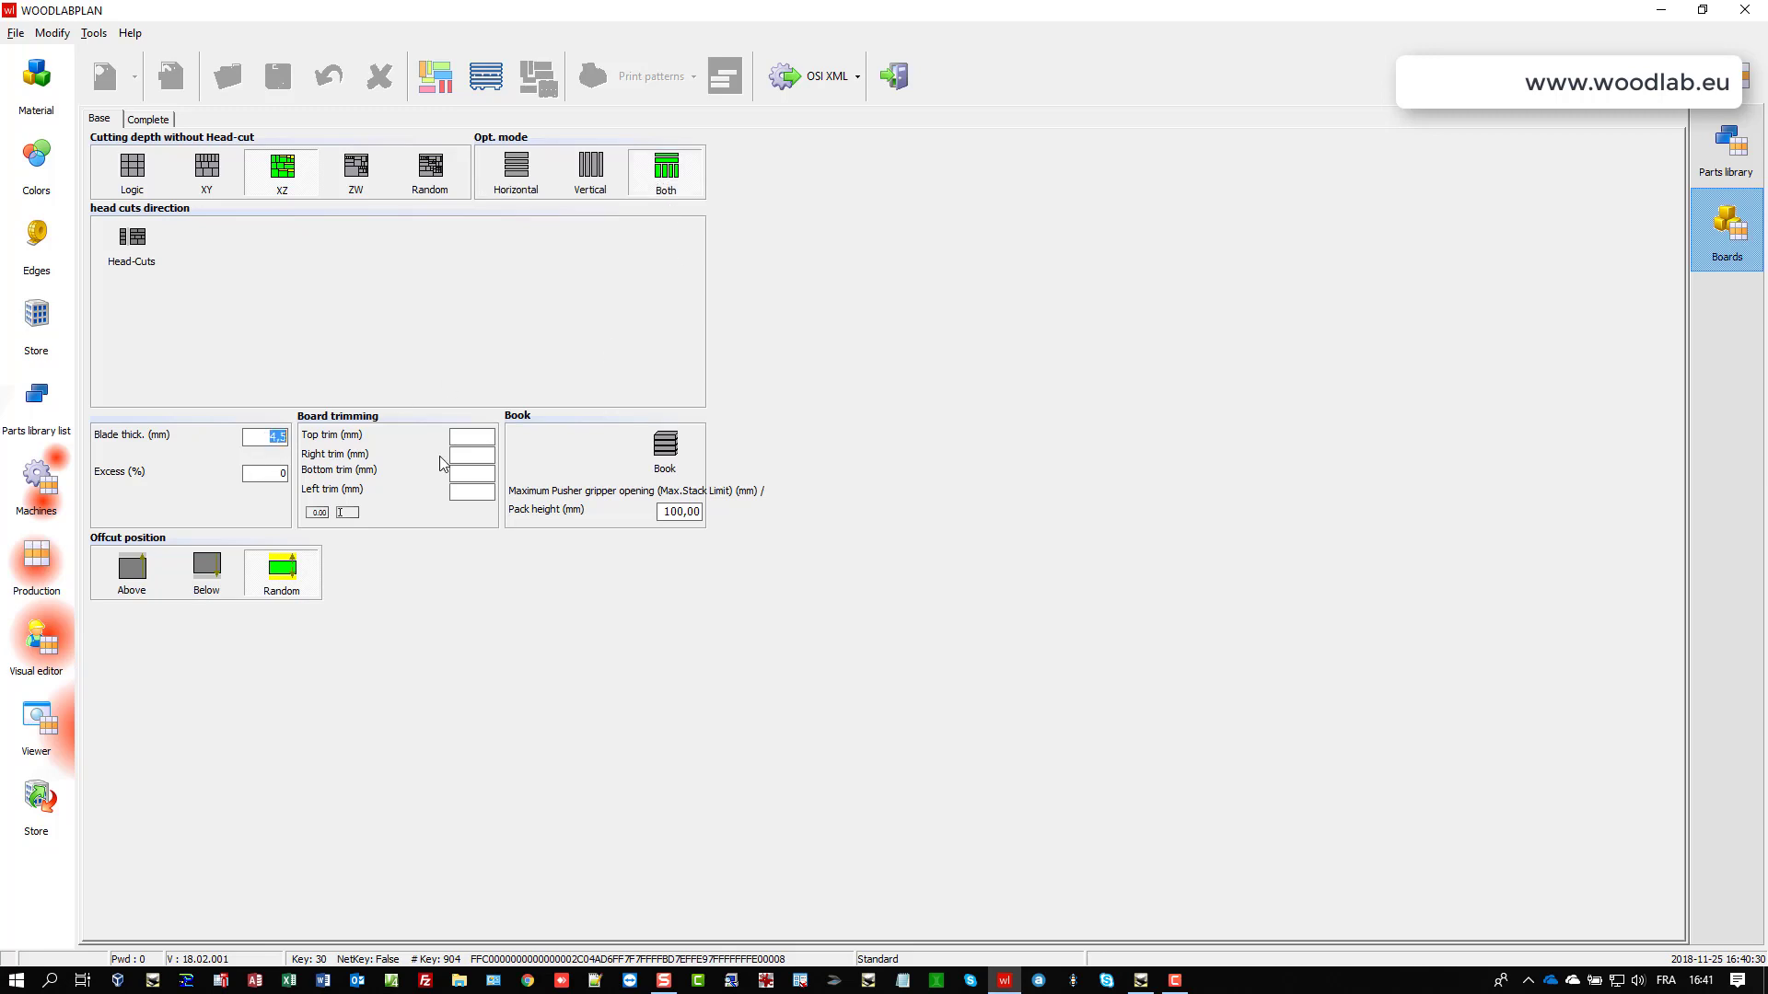
text(20)
key(Tab)
click(439, 88)
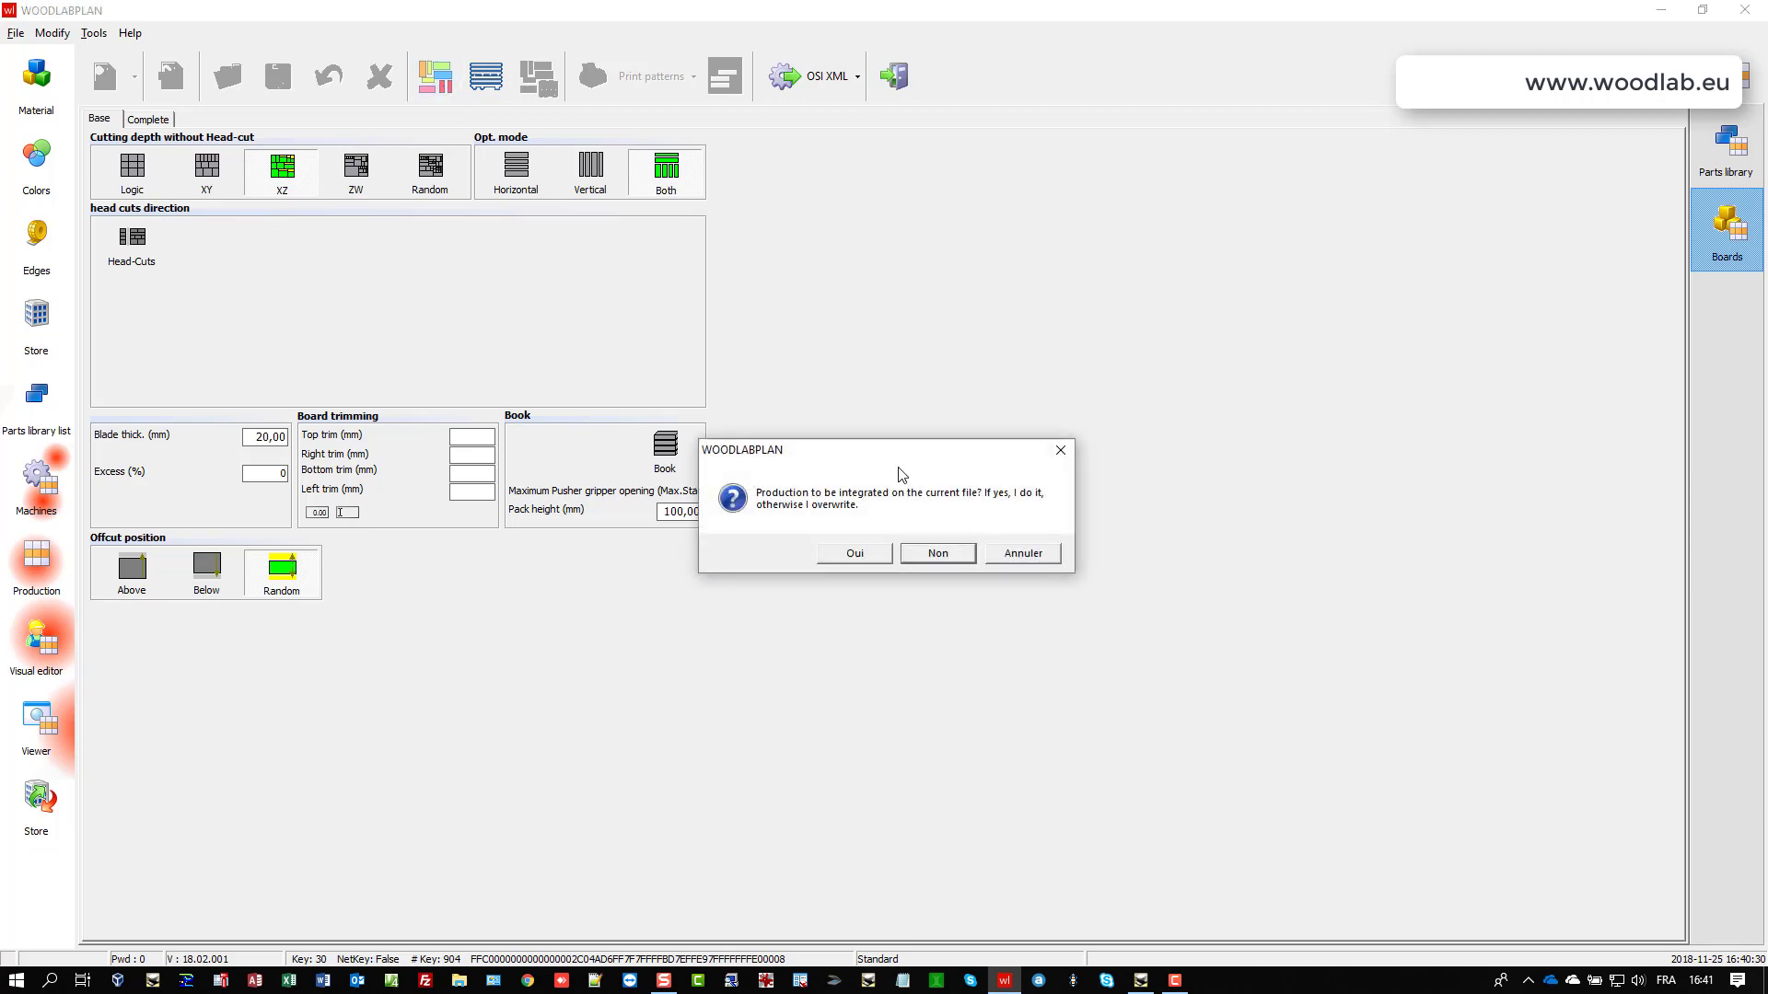
click(929, 552)
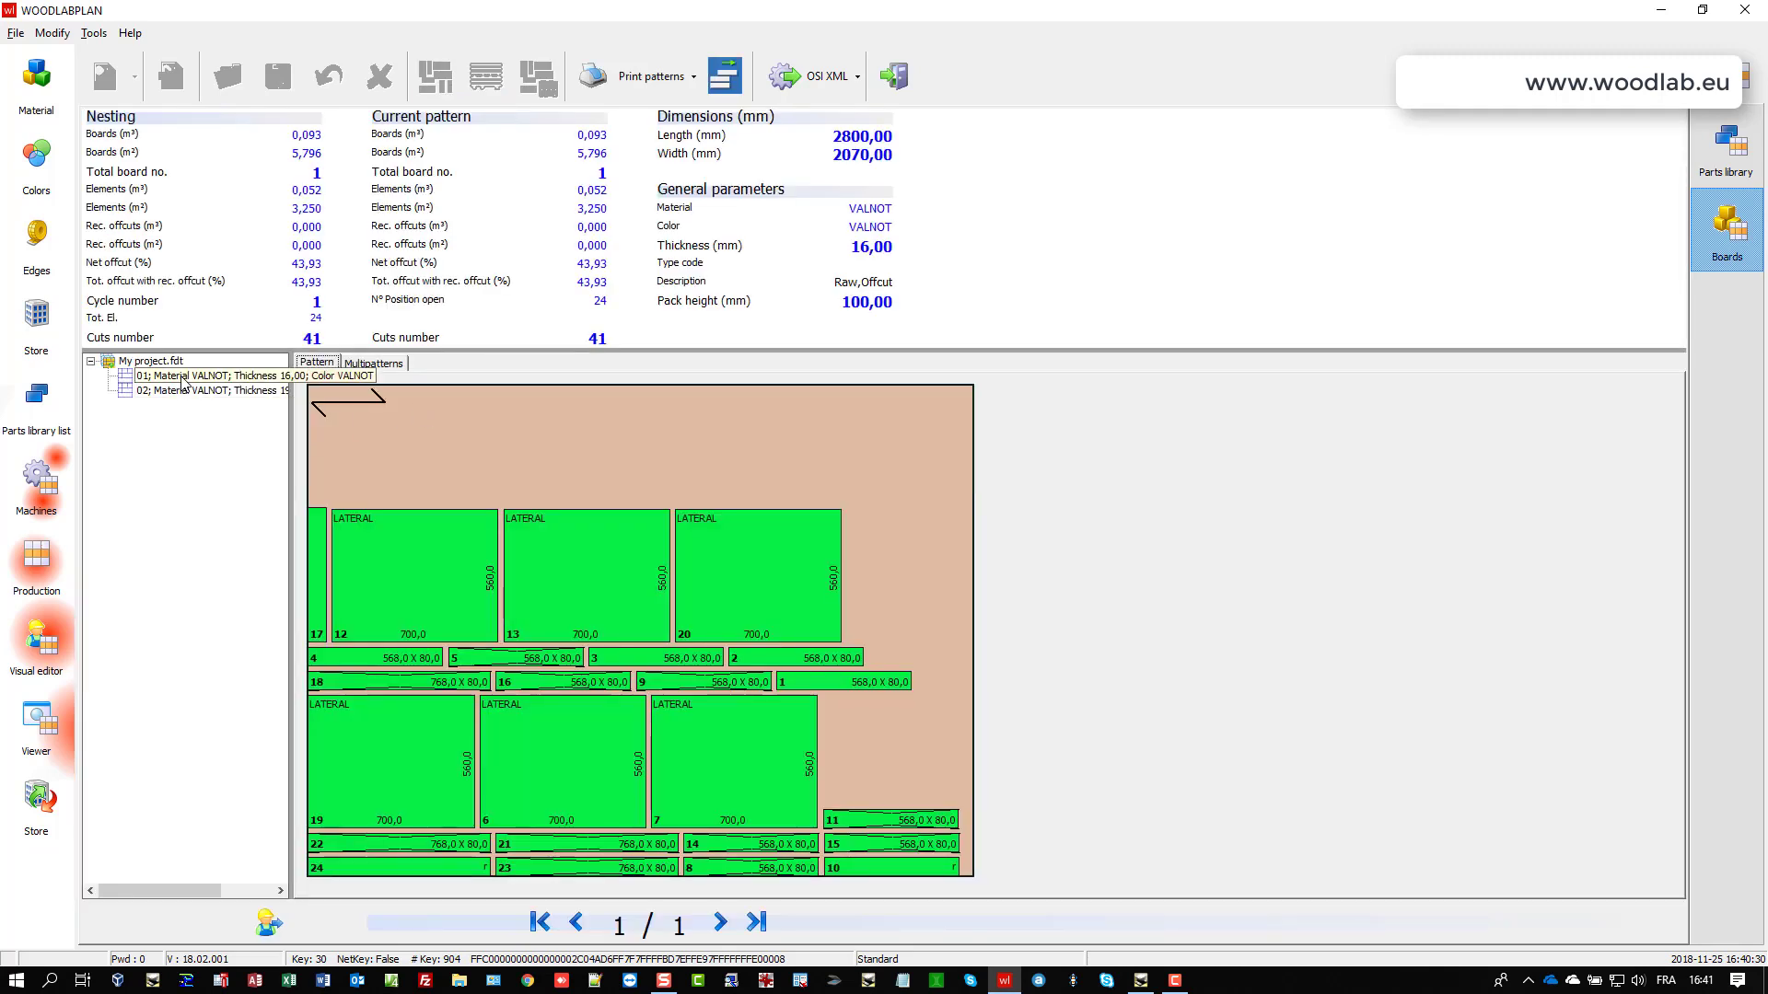
click(187, 389)
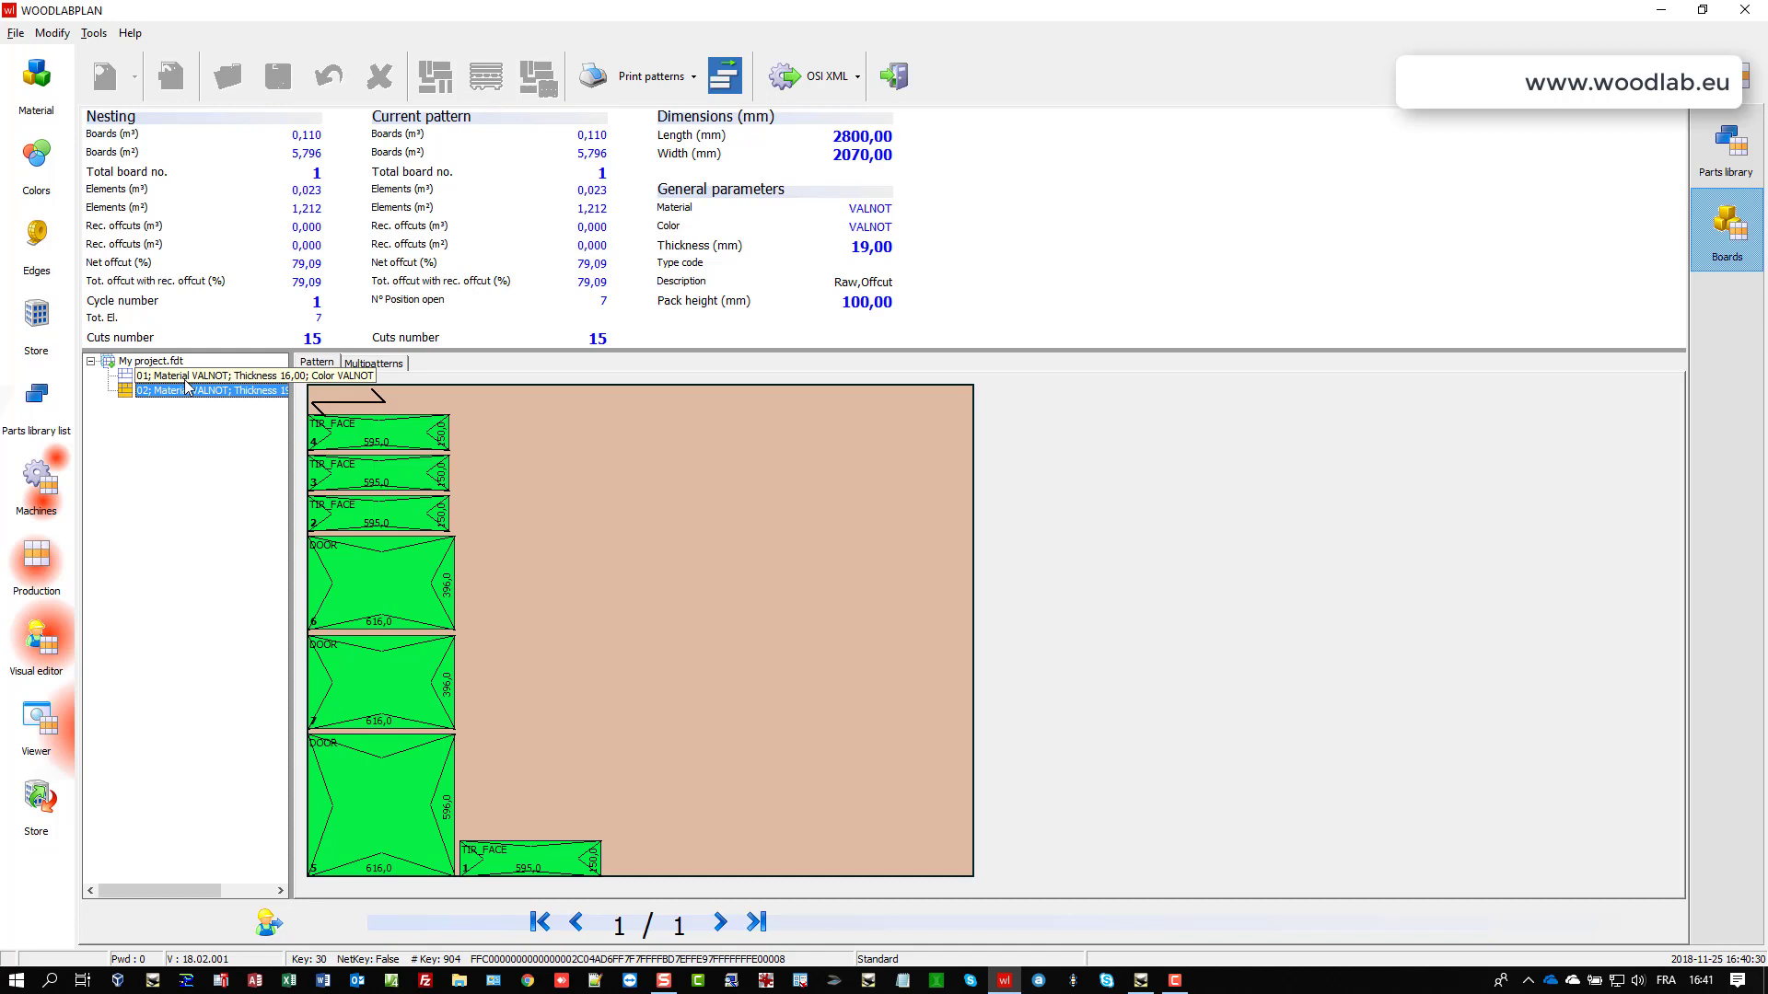
click(186, 376)
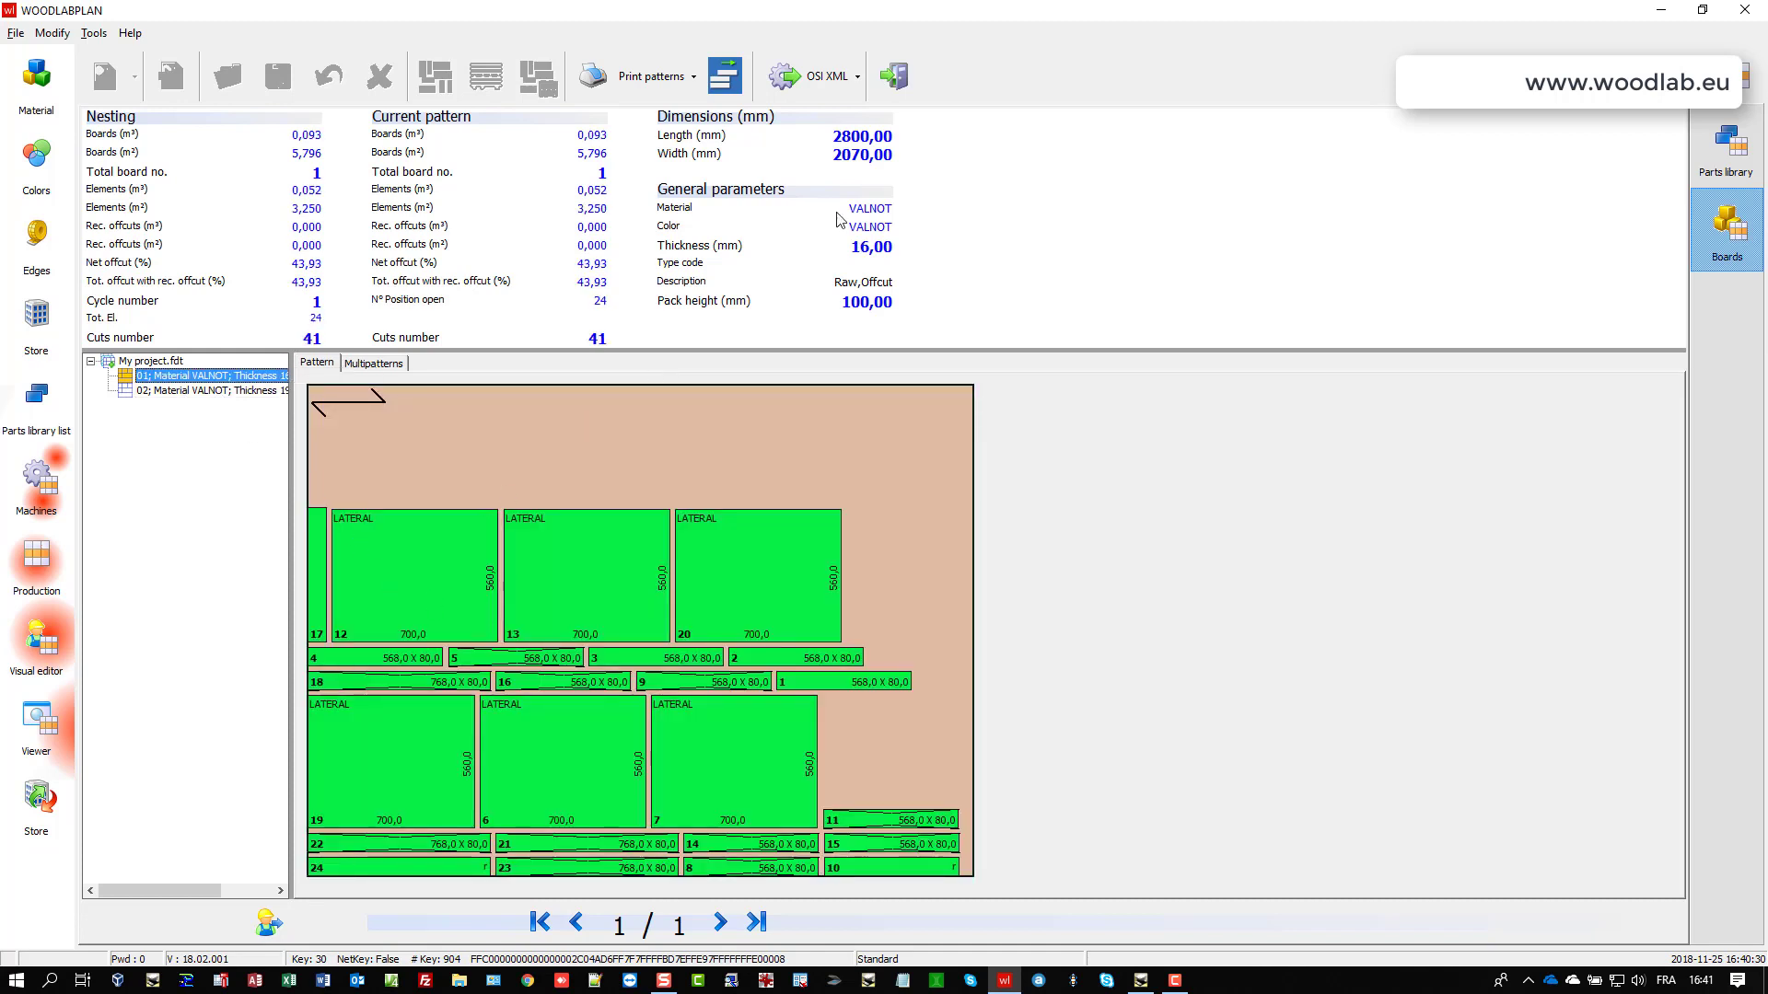
click(226, 391)
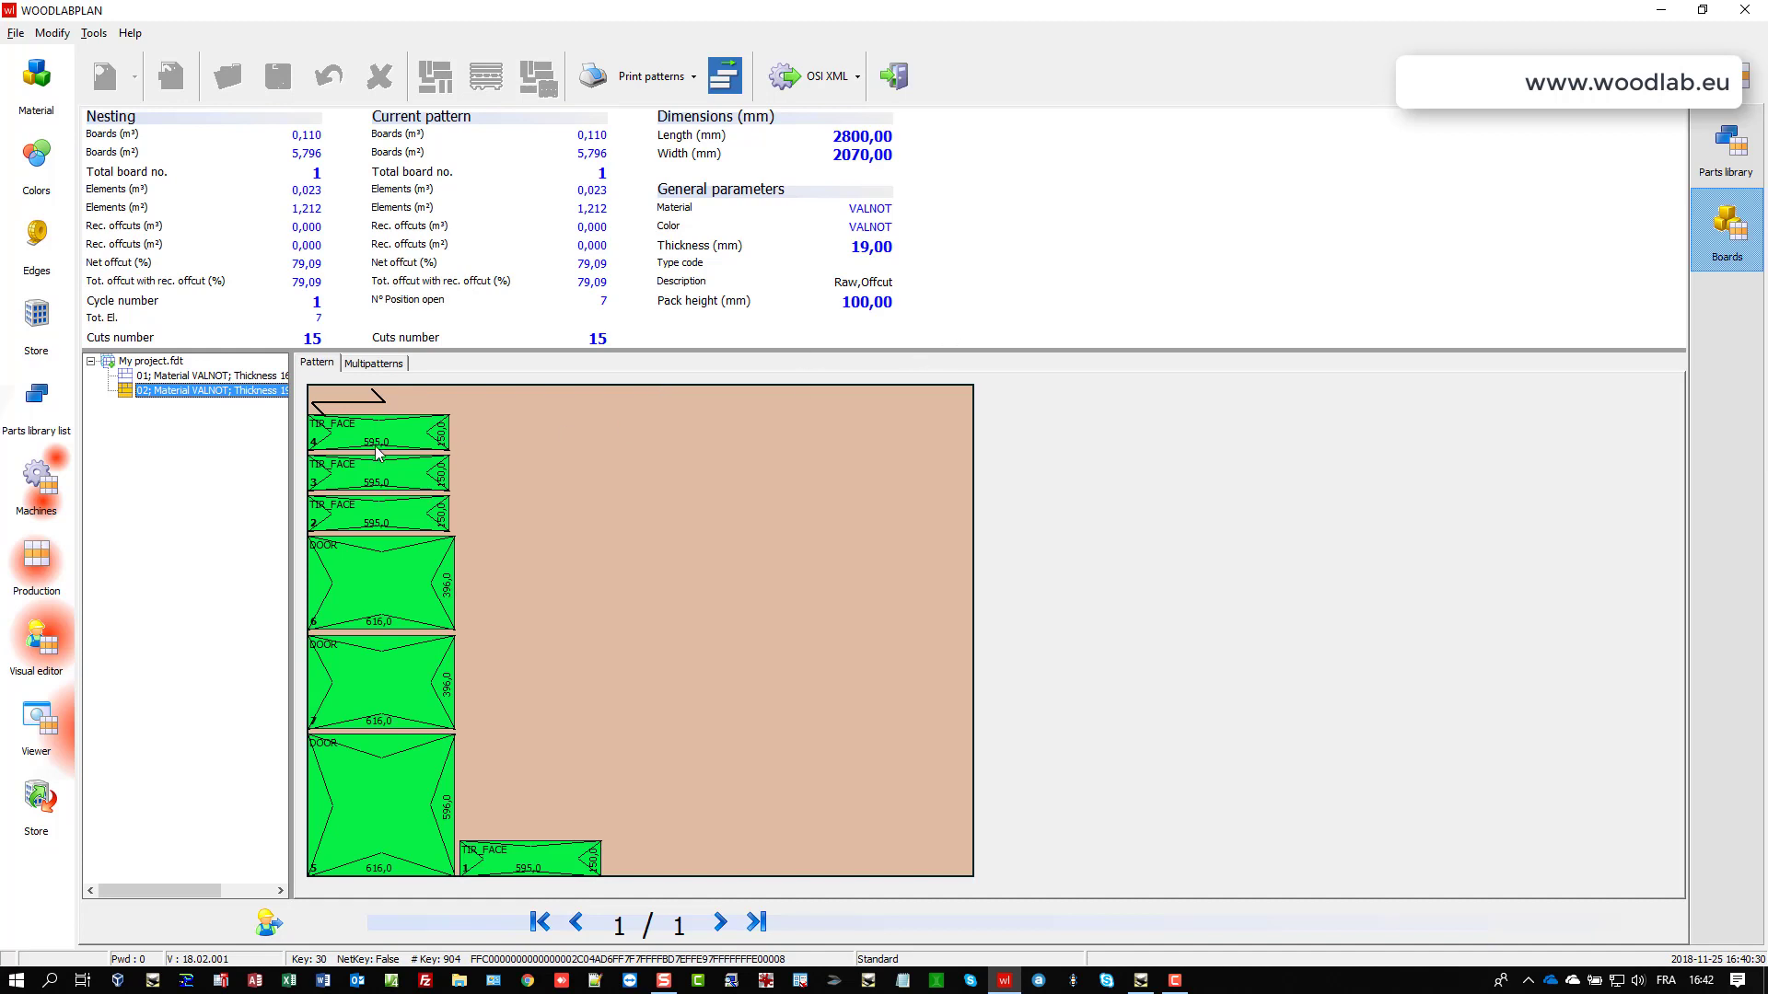
click(236, 377)
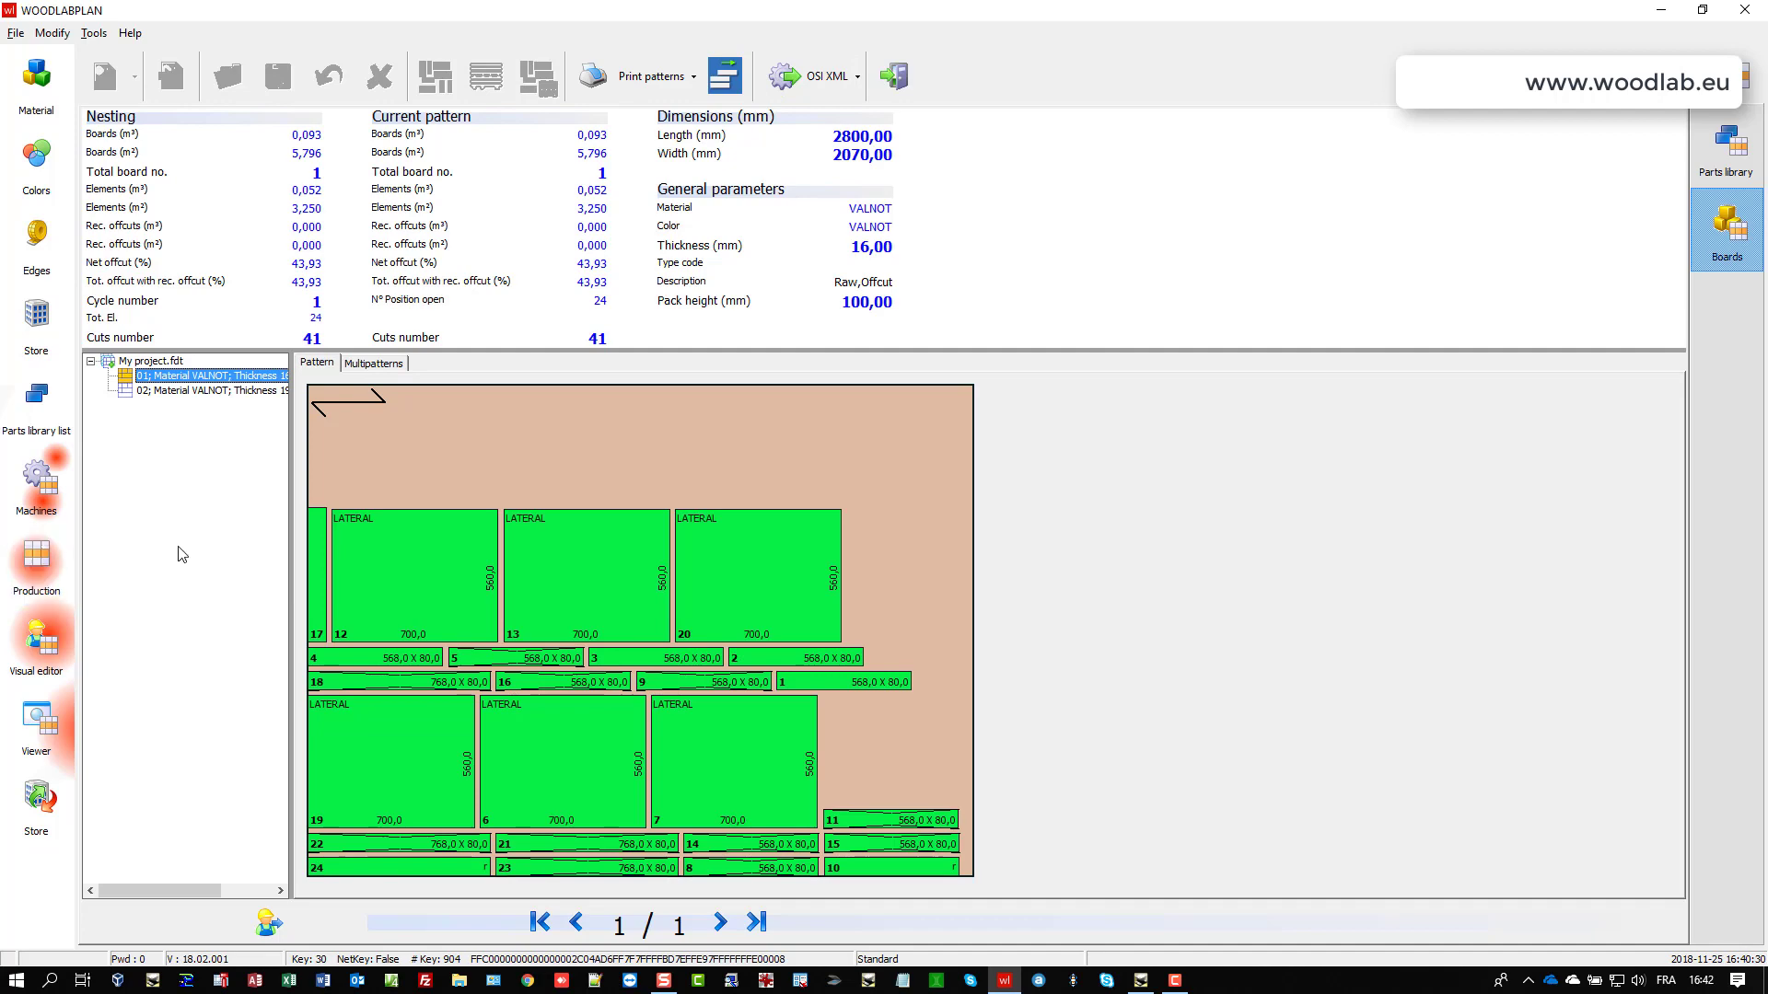
Re-nest with Horizontal optimisation mode, overwriting production, and view the 19 mm board 02 layout
click(1728, 164)
click(55, 498)
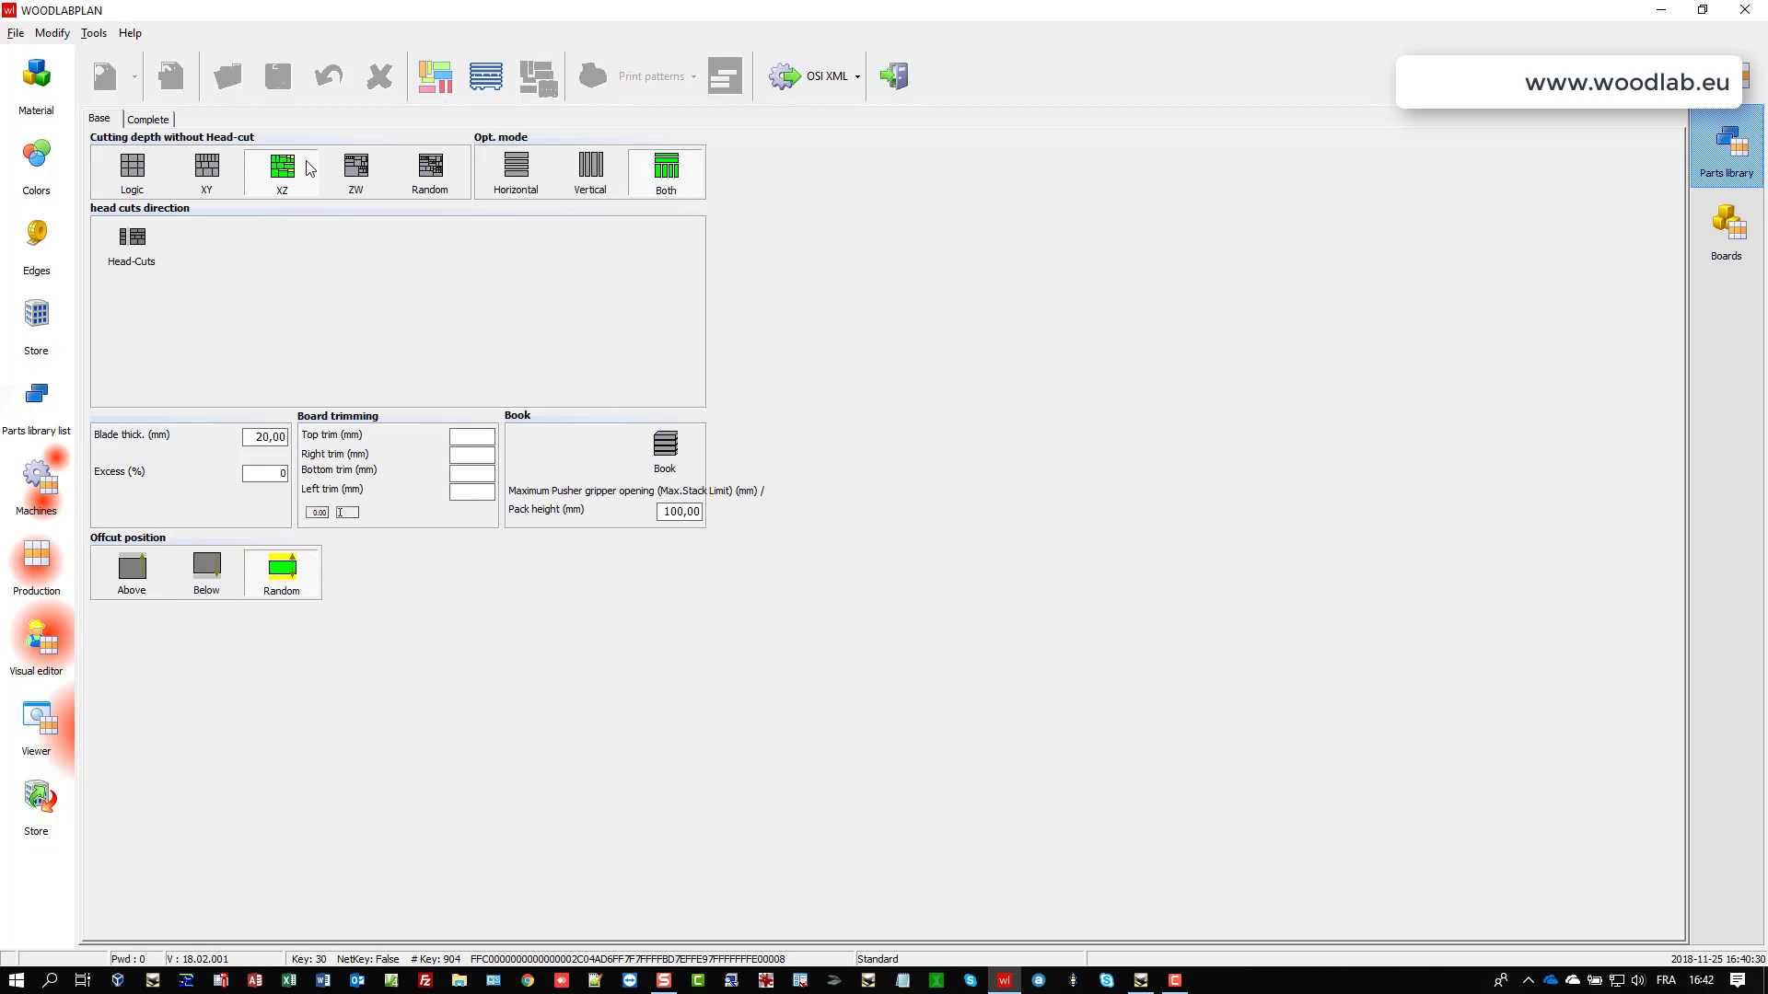
click(495, 181)
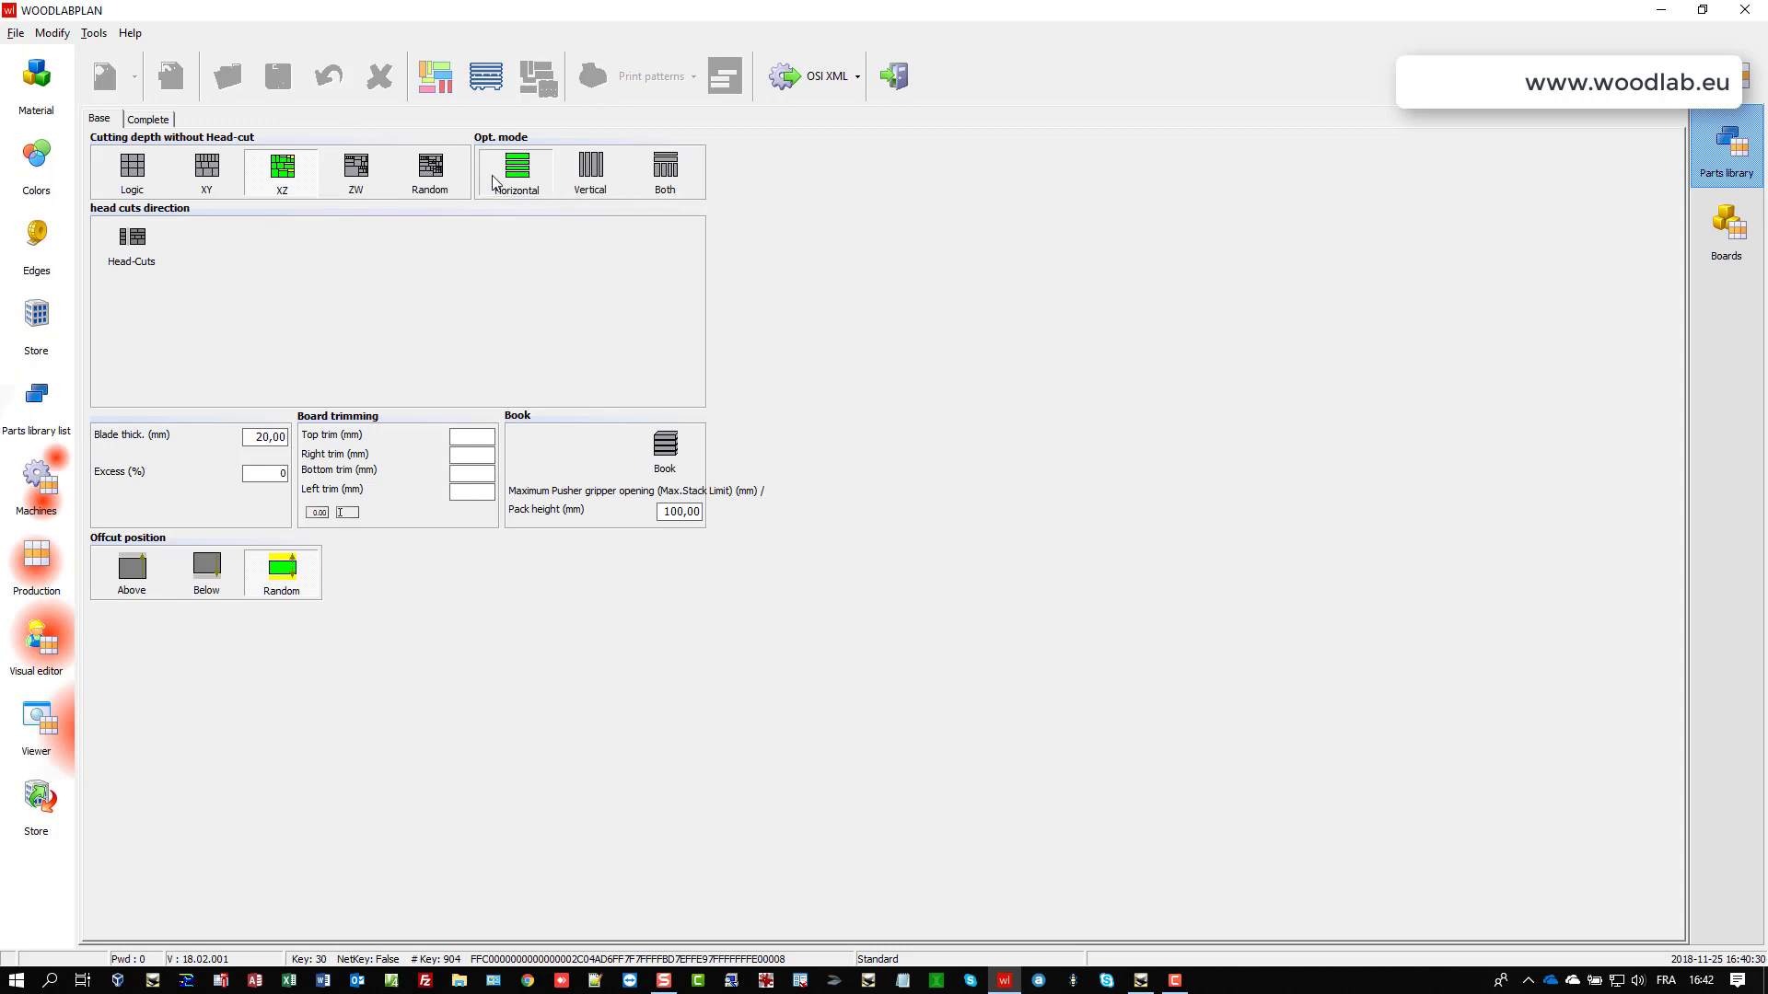
click(436, 78)
click(931, 555)
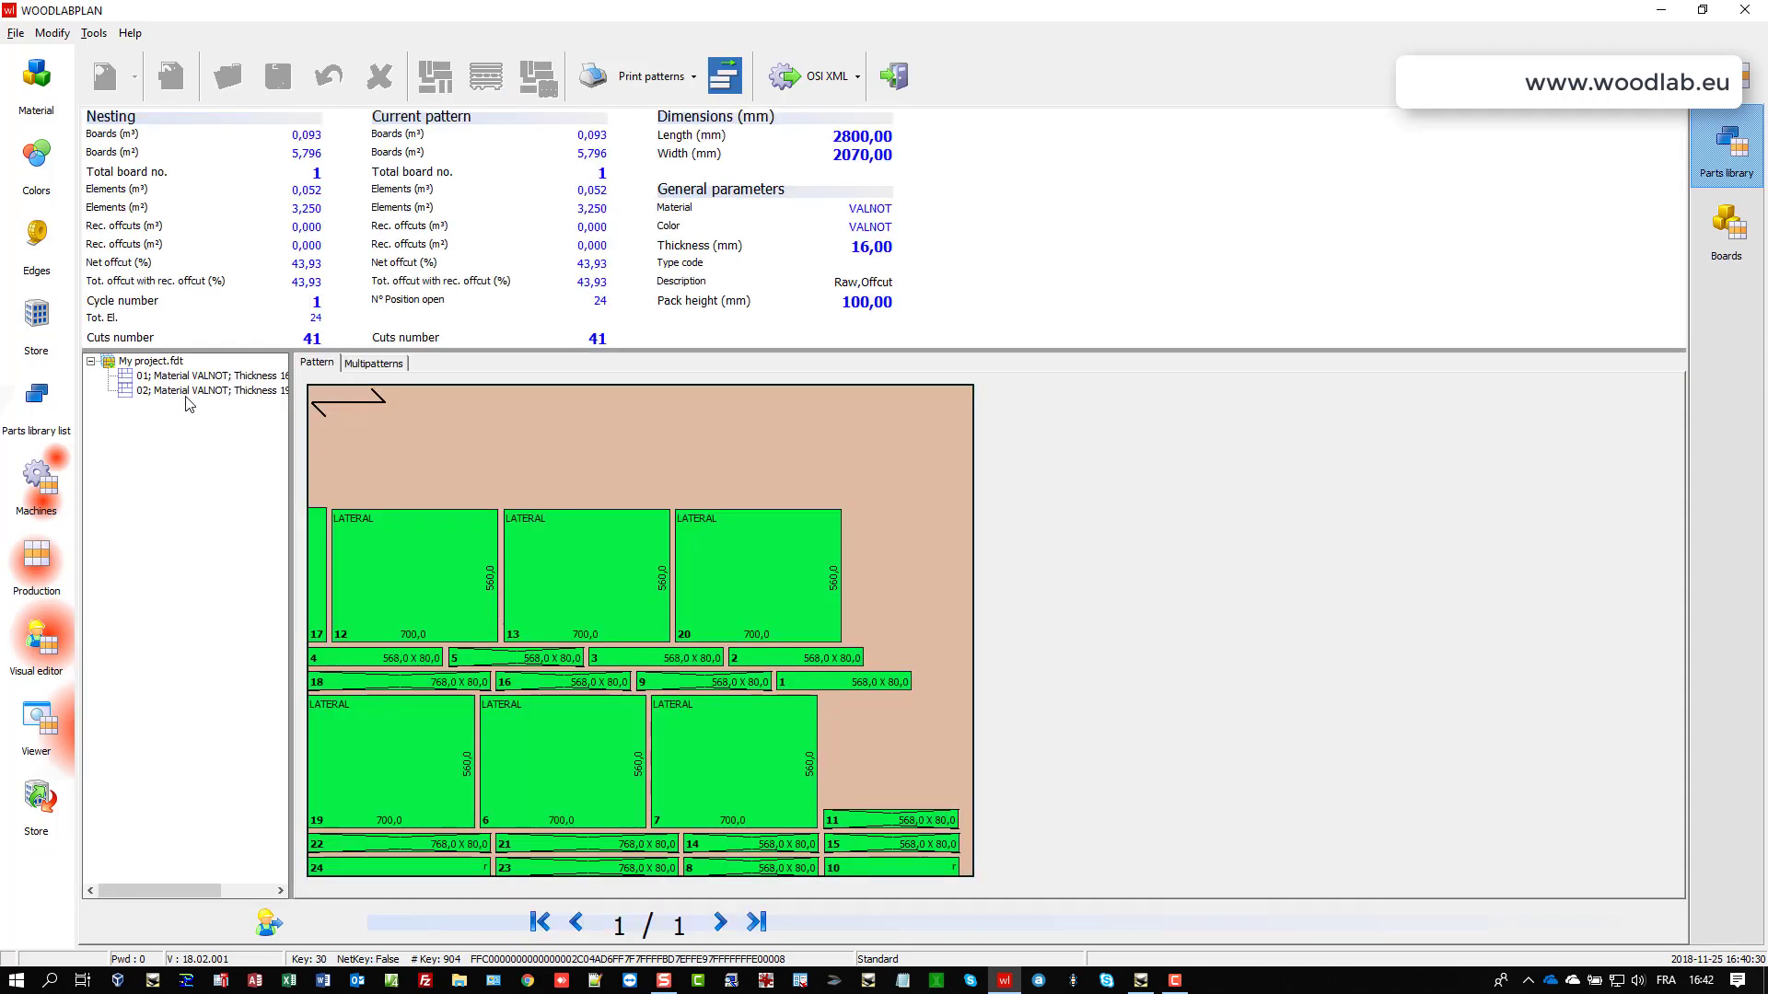
click(187, 394)
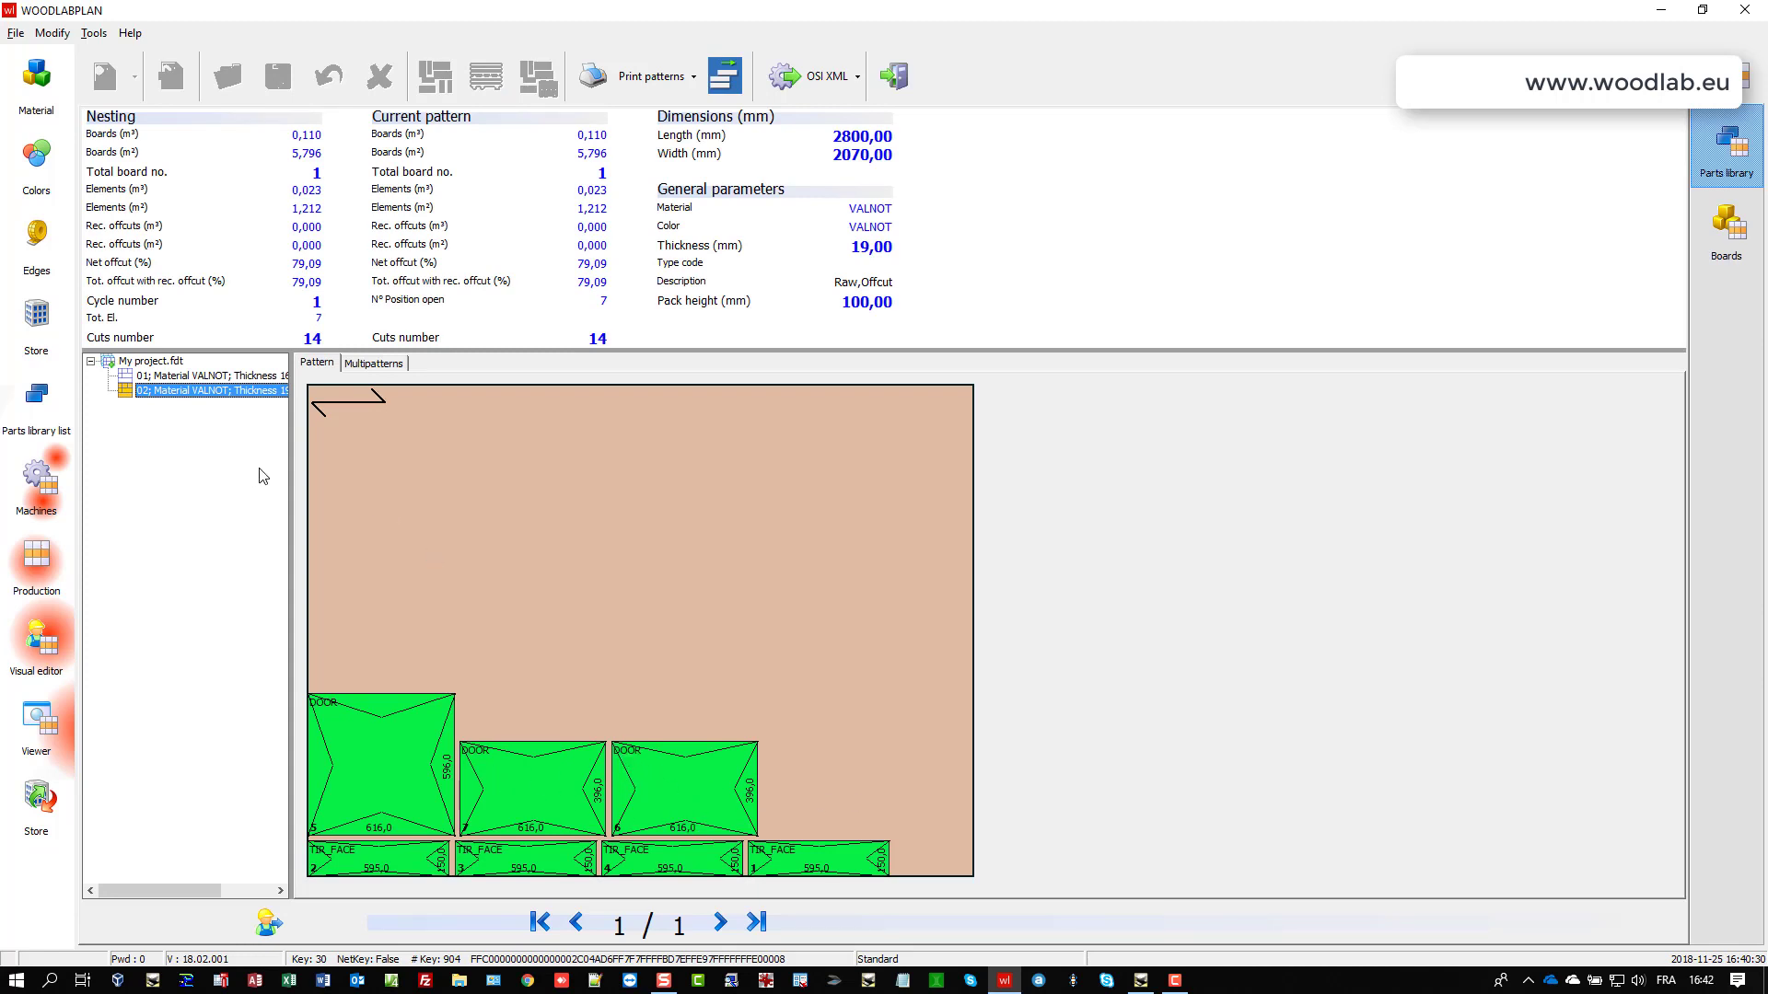
Widen the project tree and select the 01 Thickness 16,00 board to show its layout
drag(289, 472, 367, 479)
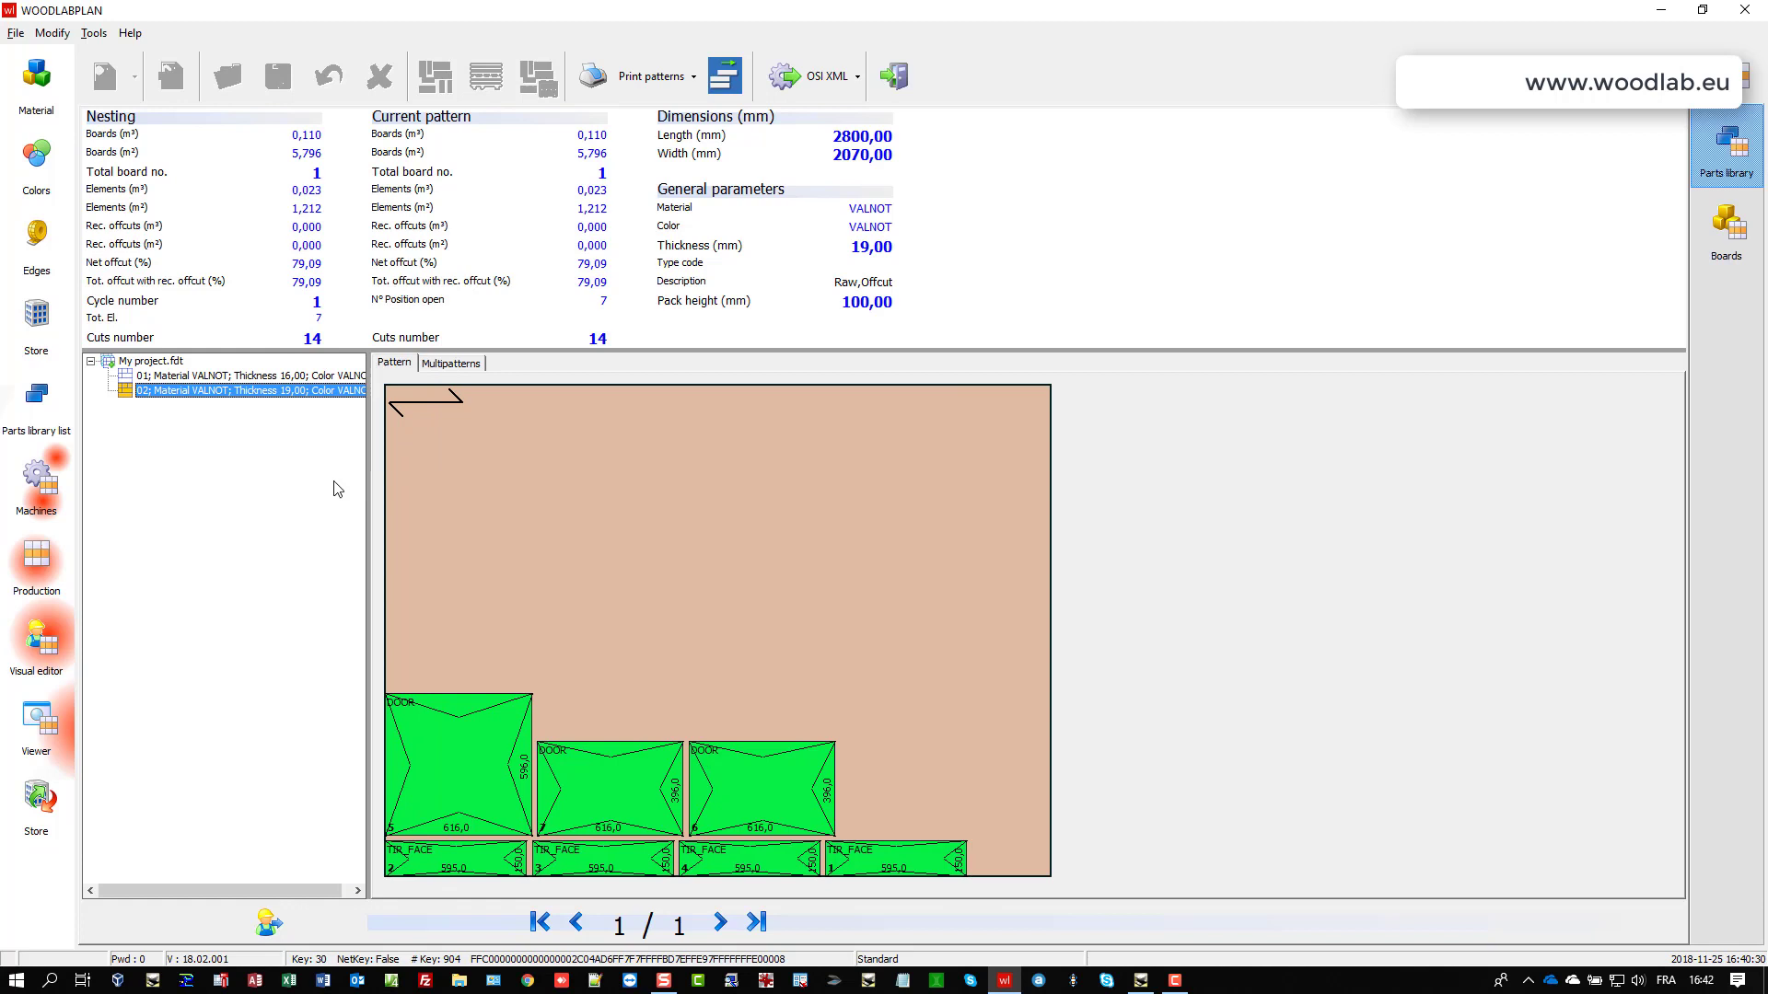
click(269, 376)
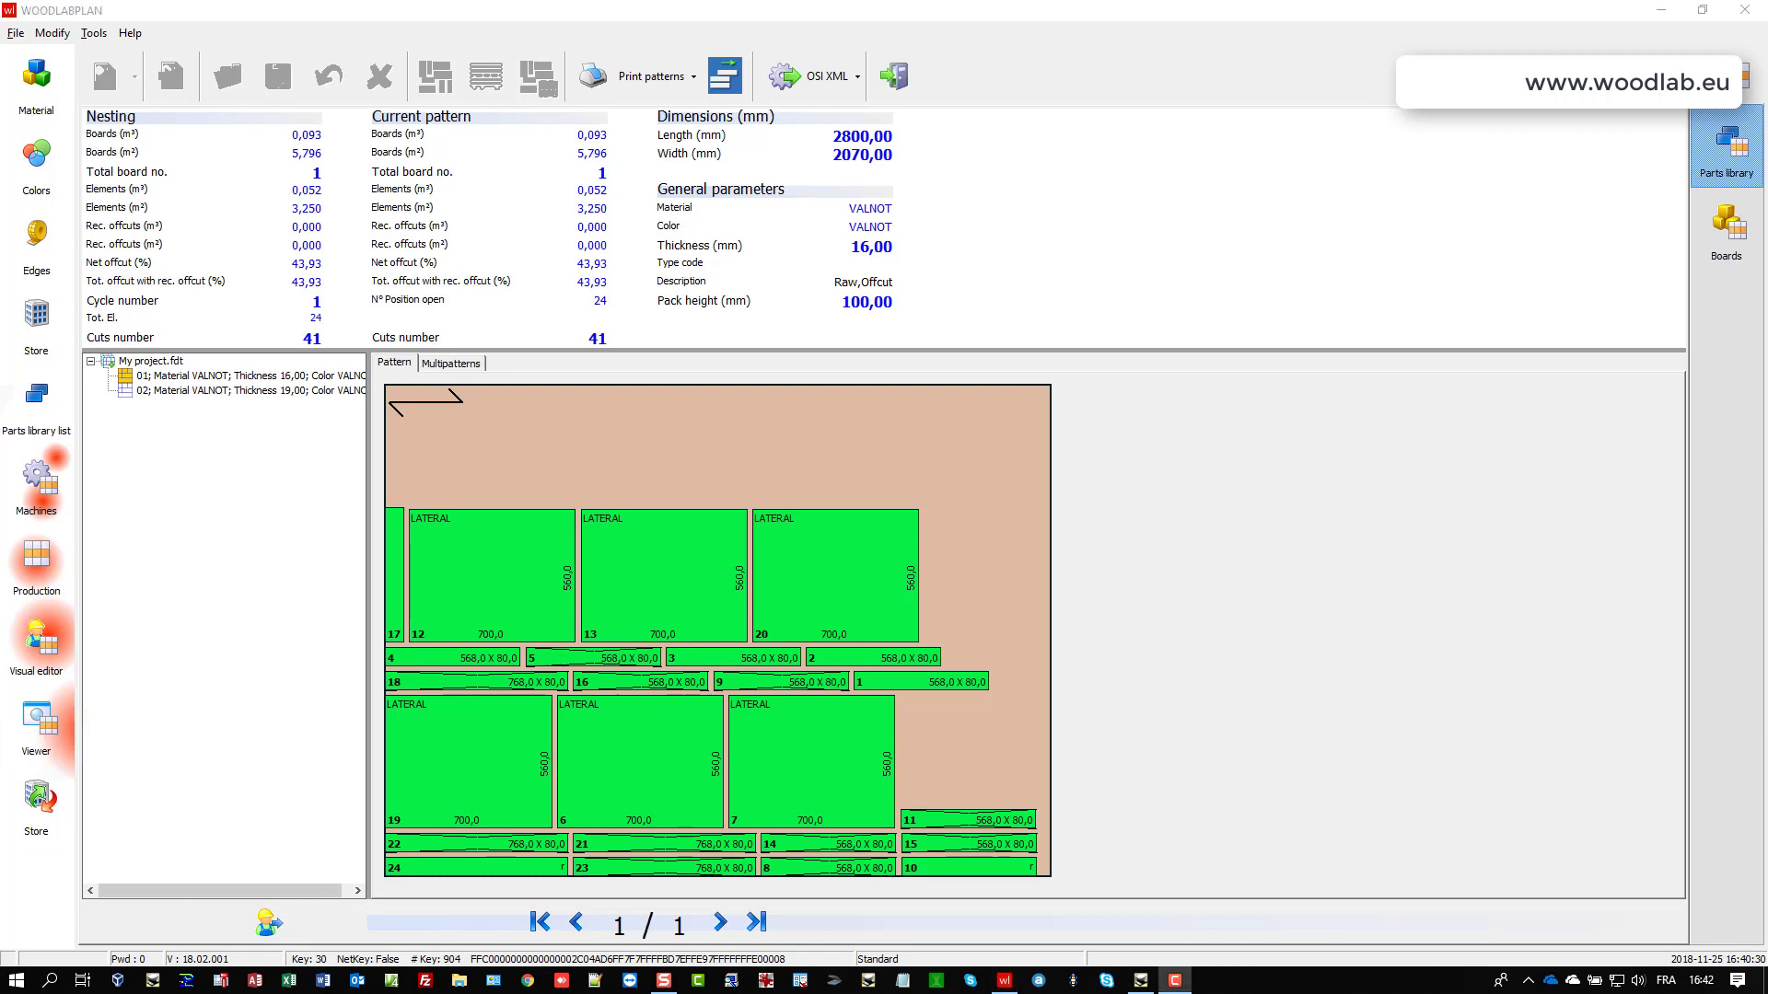
click(273, 931)
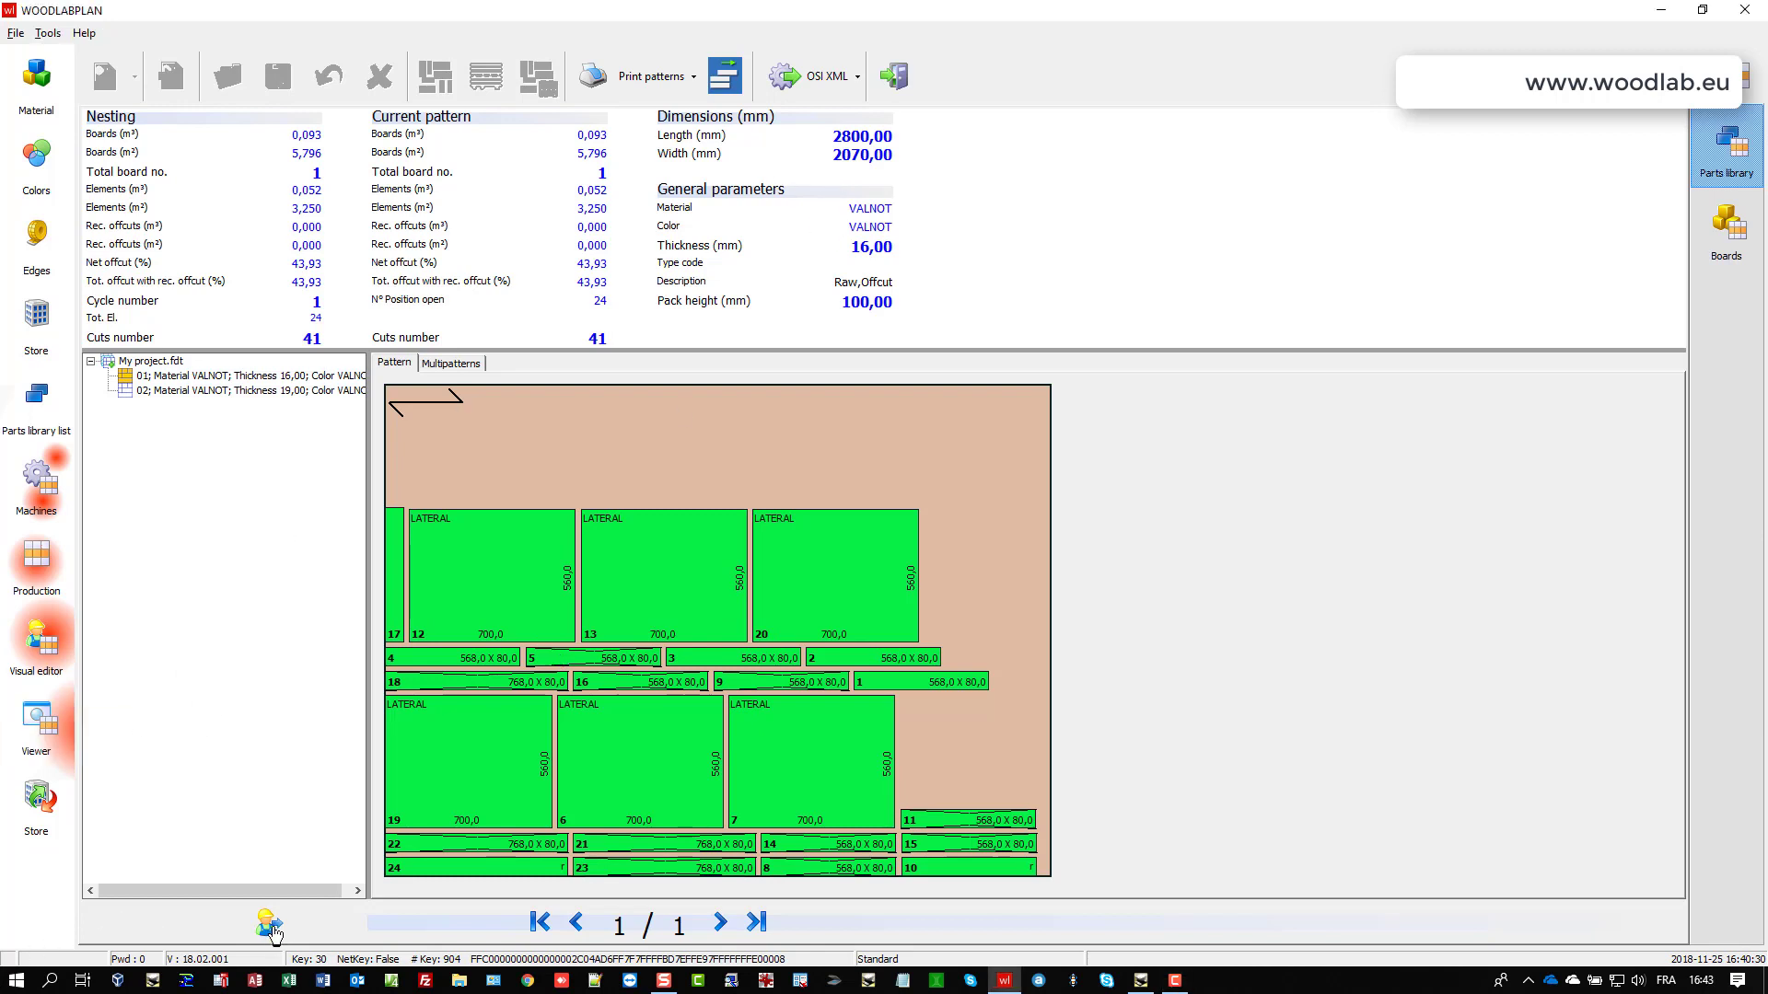
click(273, 931)
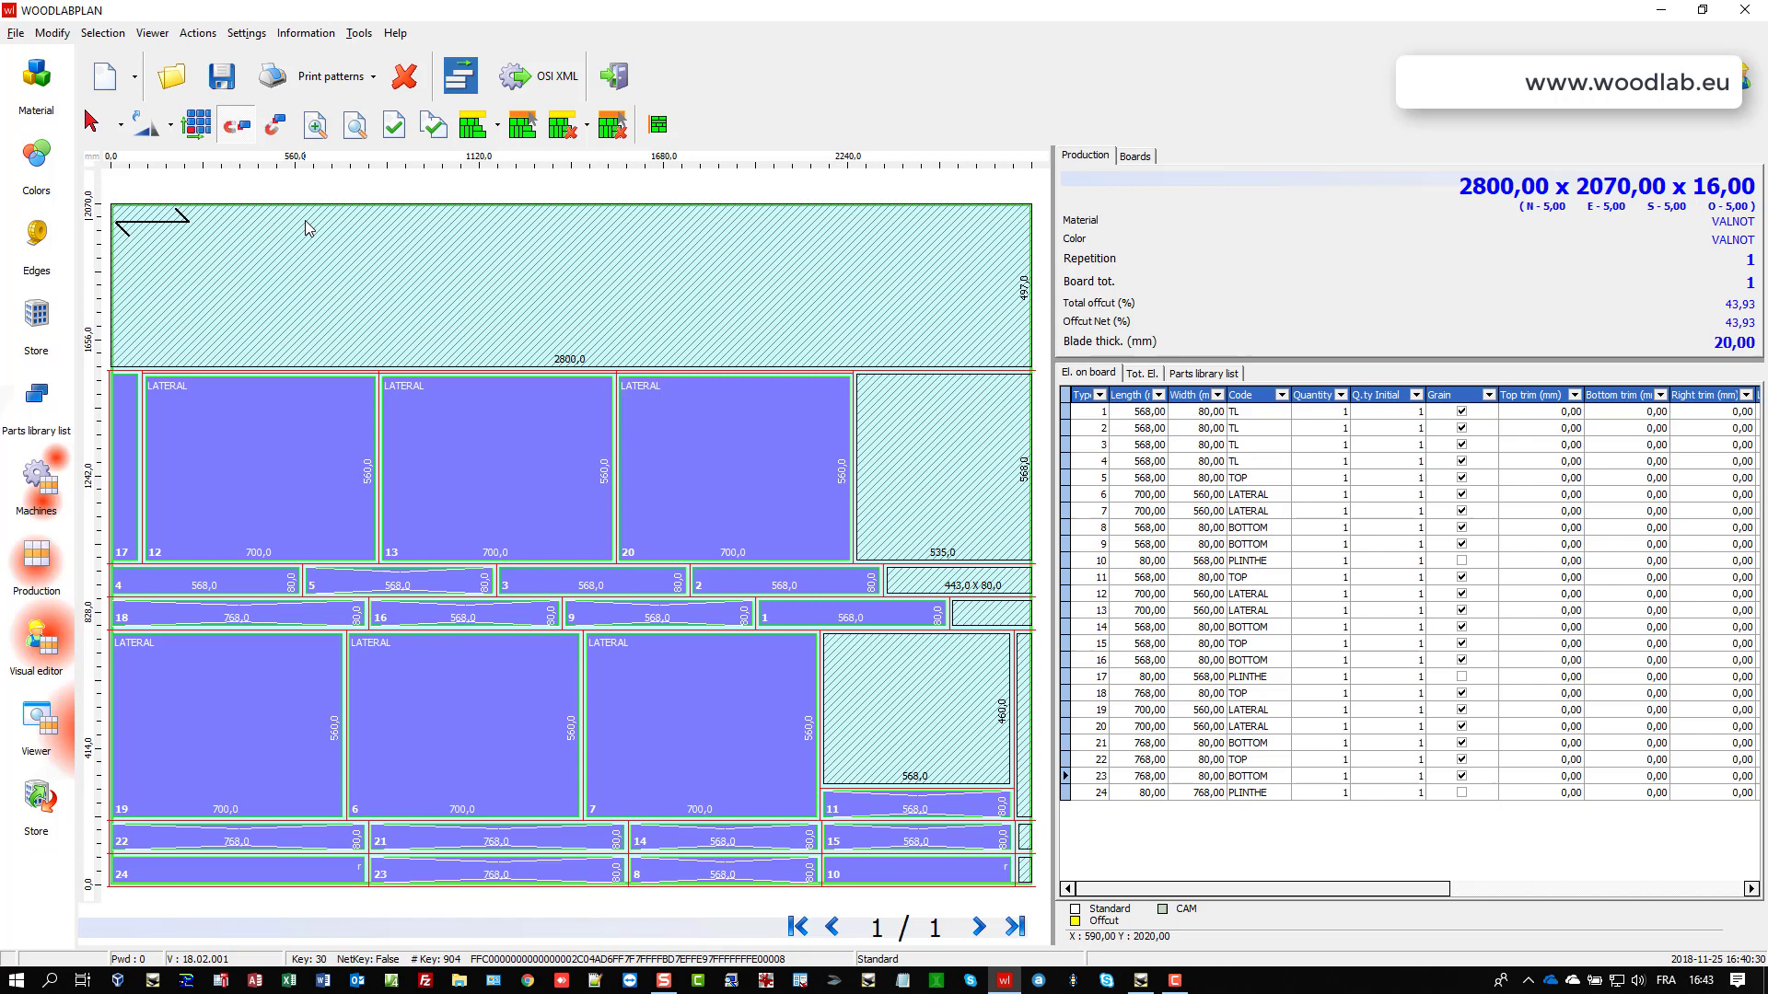
click(626, 79)
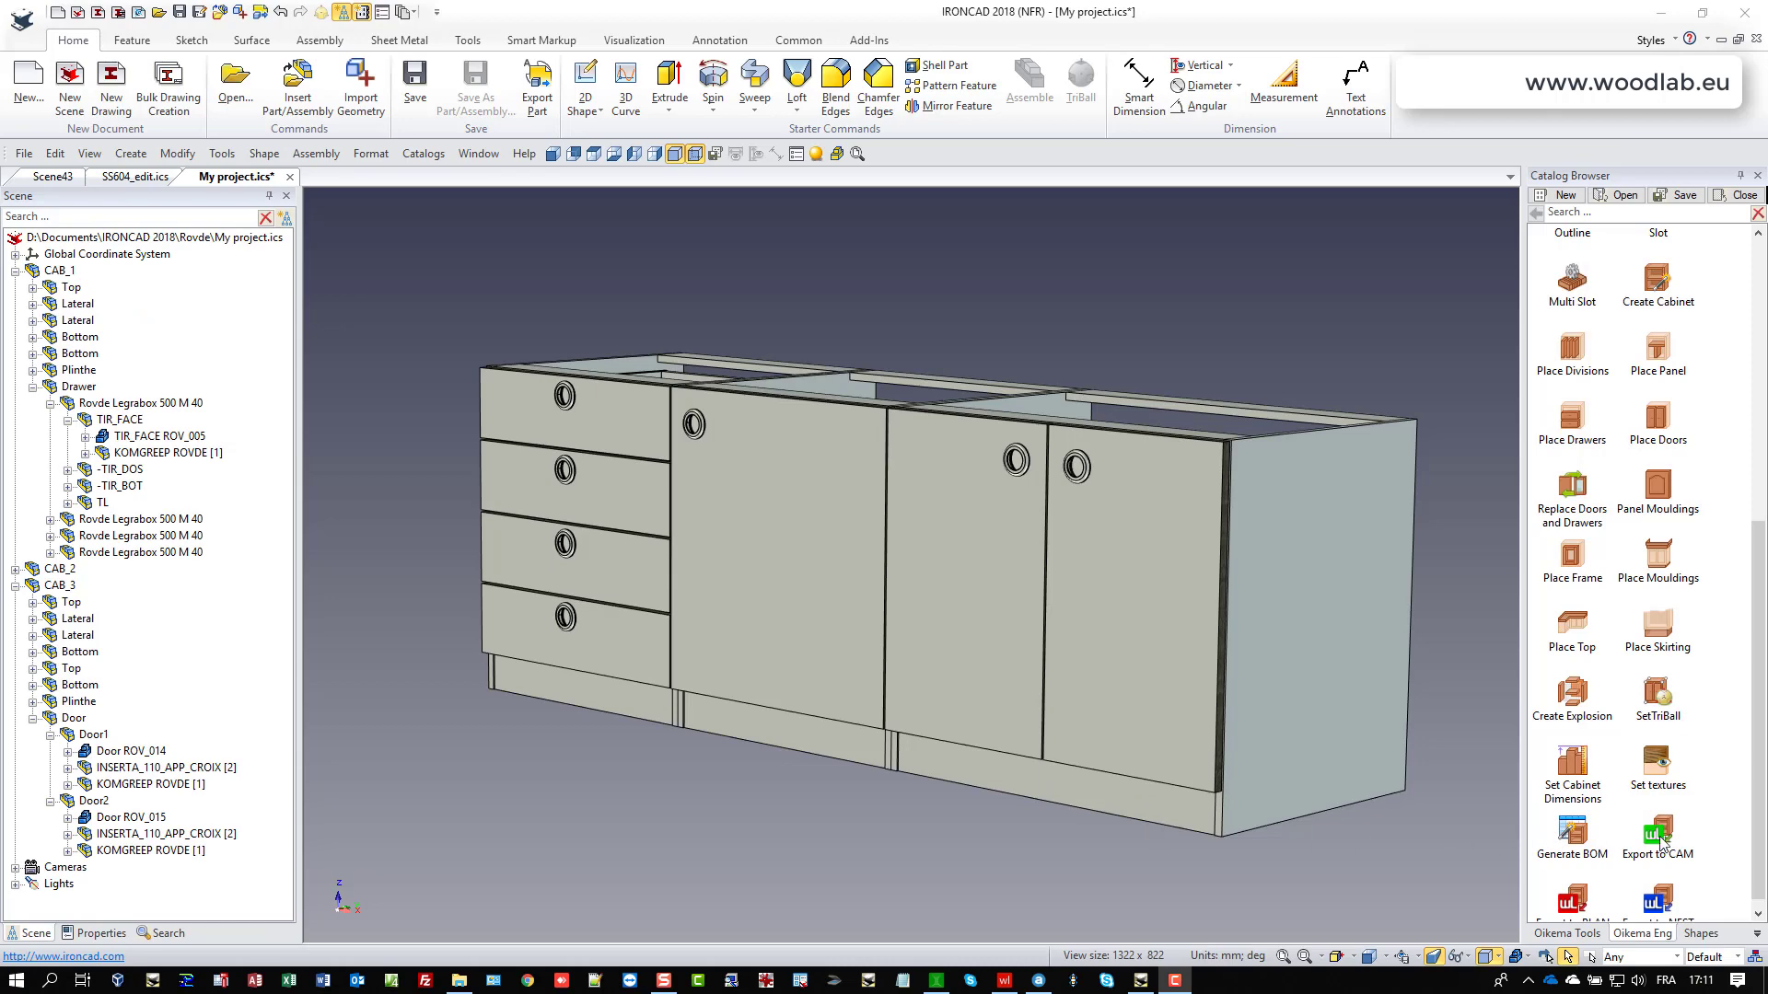
Drop Export to CAM from the Catalog Browser onto the scene and confirm Export in Export QCAM
drag(1660, 838, 1429, 879)
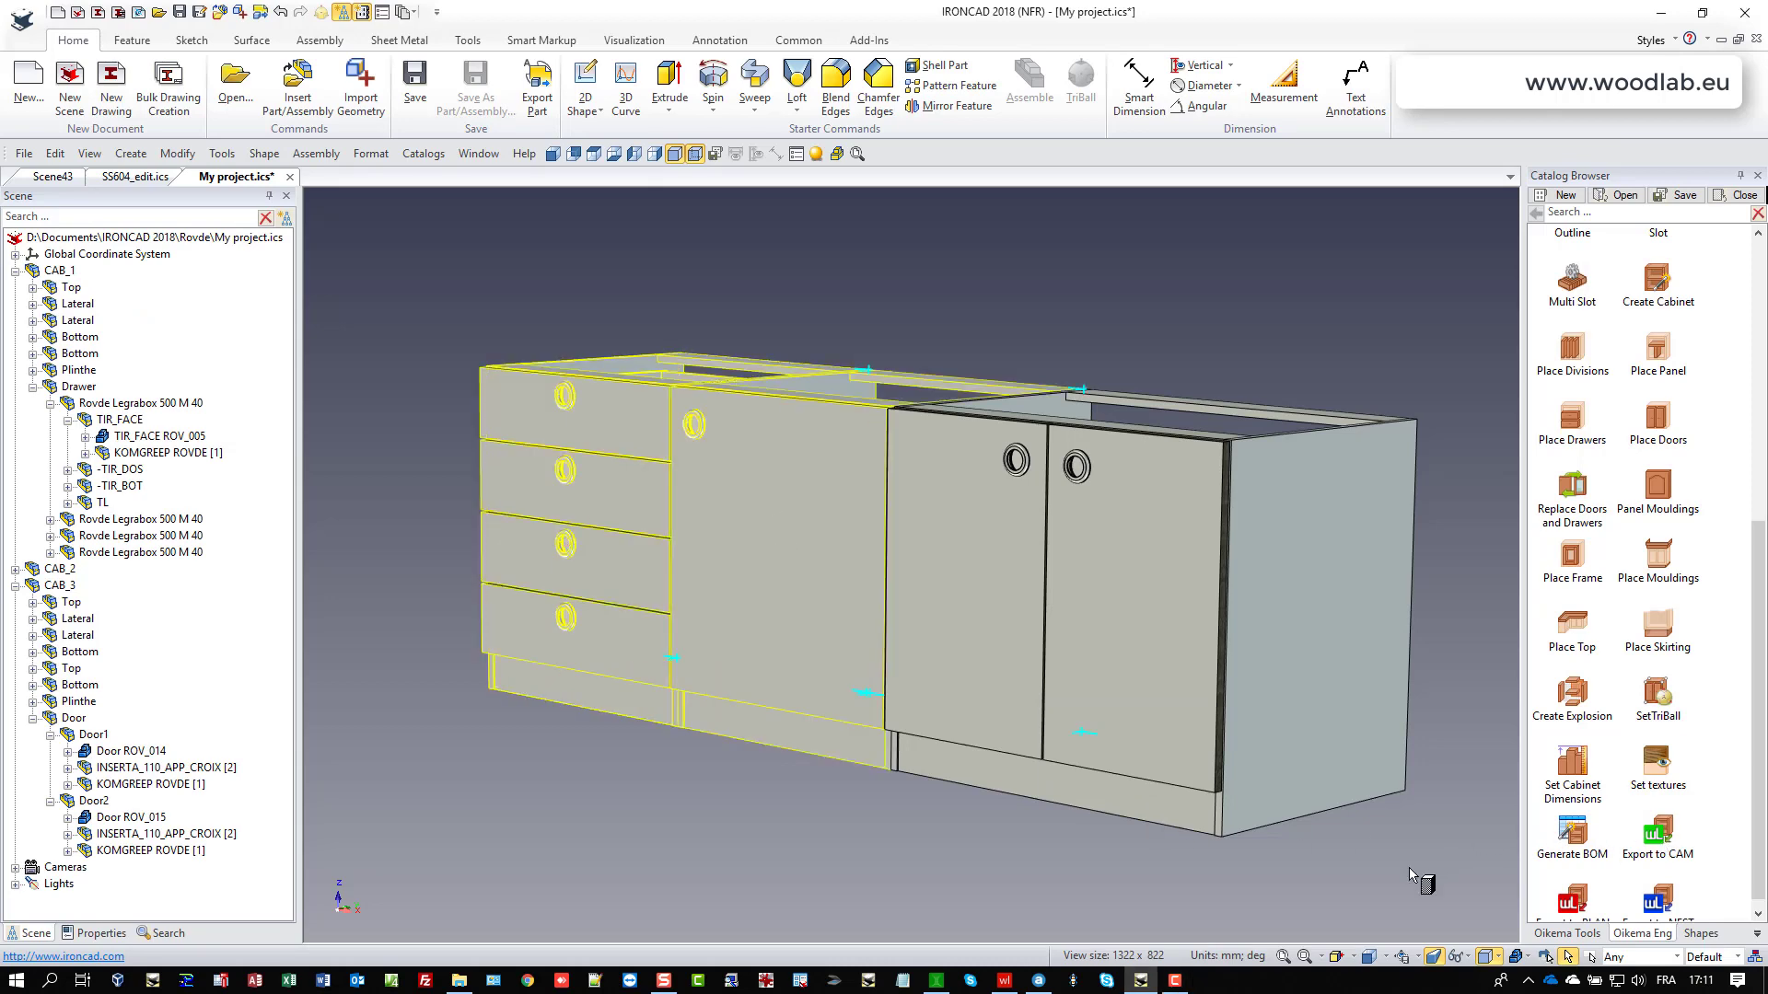
click(1061, 230)
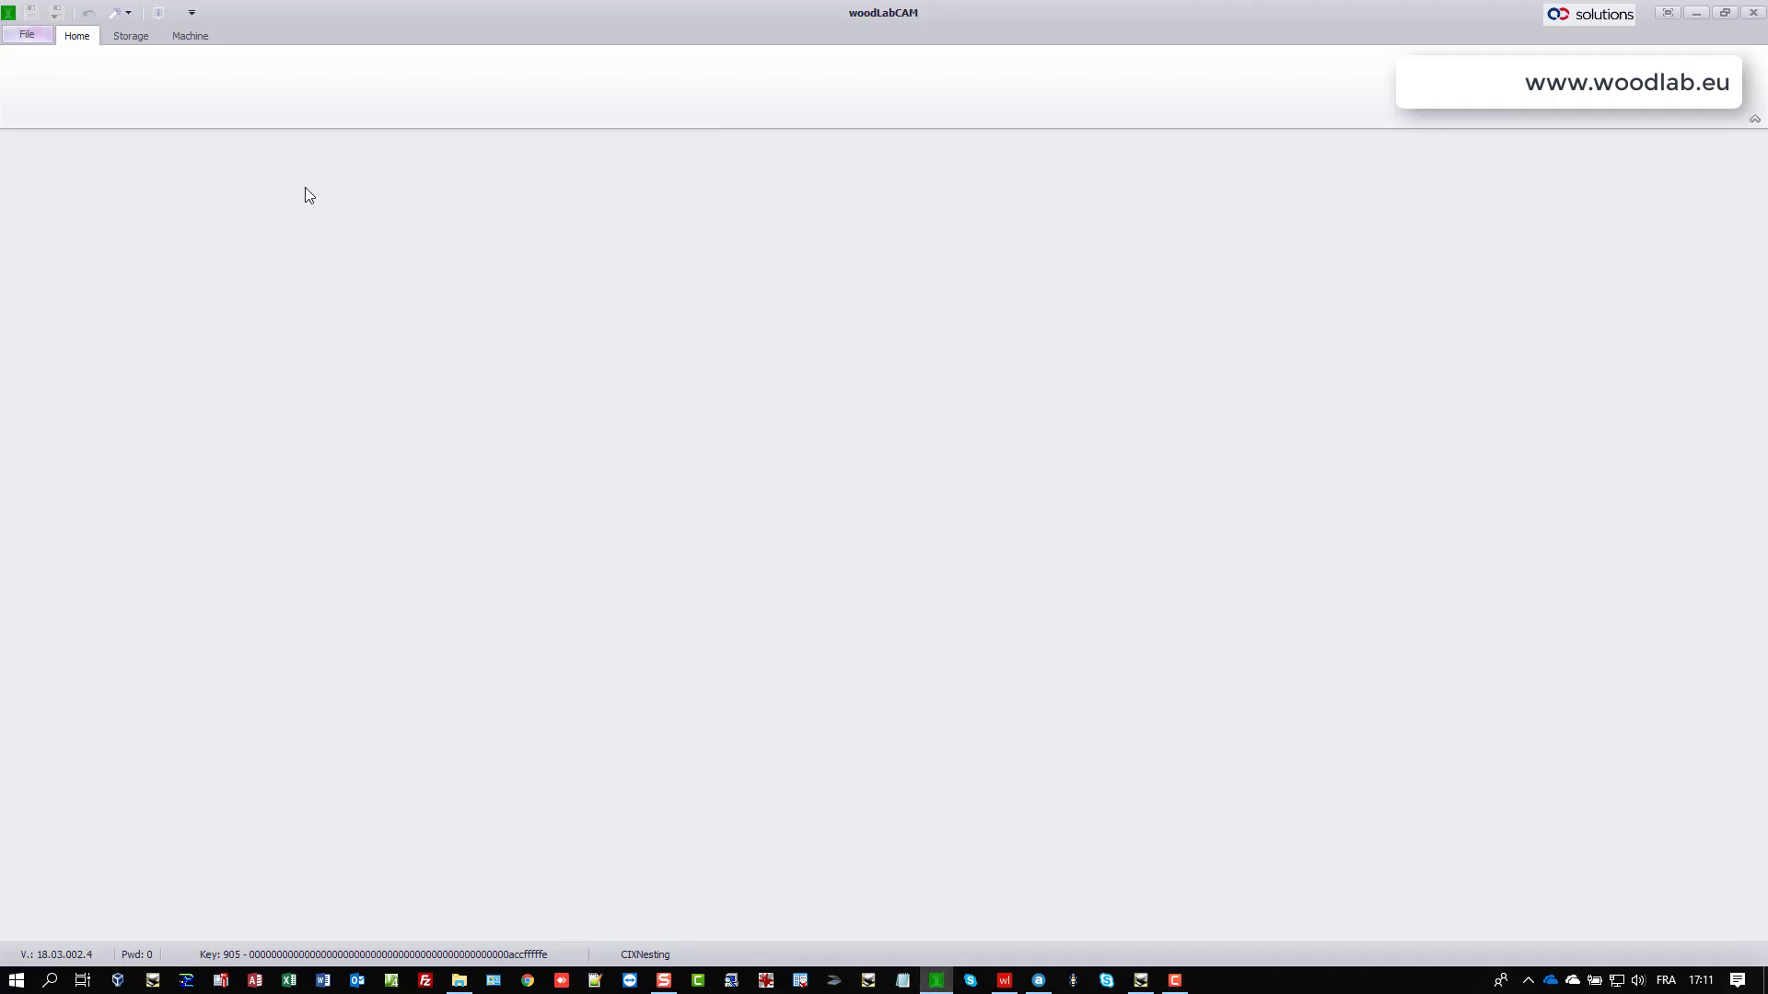
Open My project.FDT from the File menu's Recent Documents
click(22, 35)
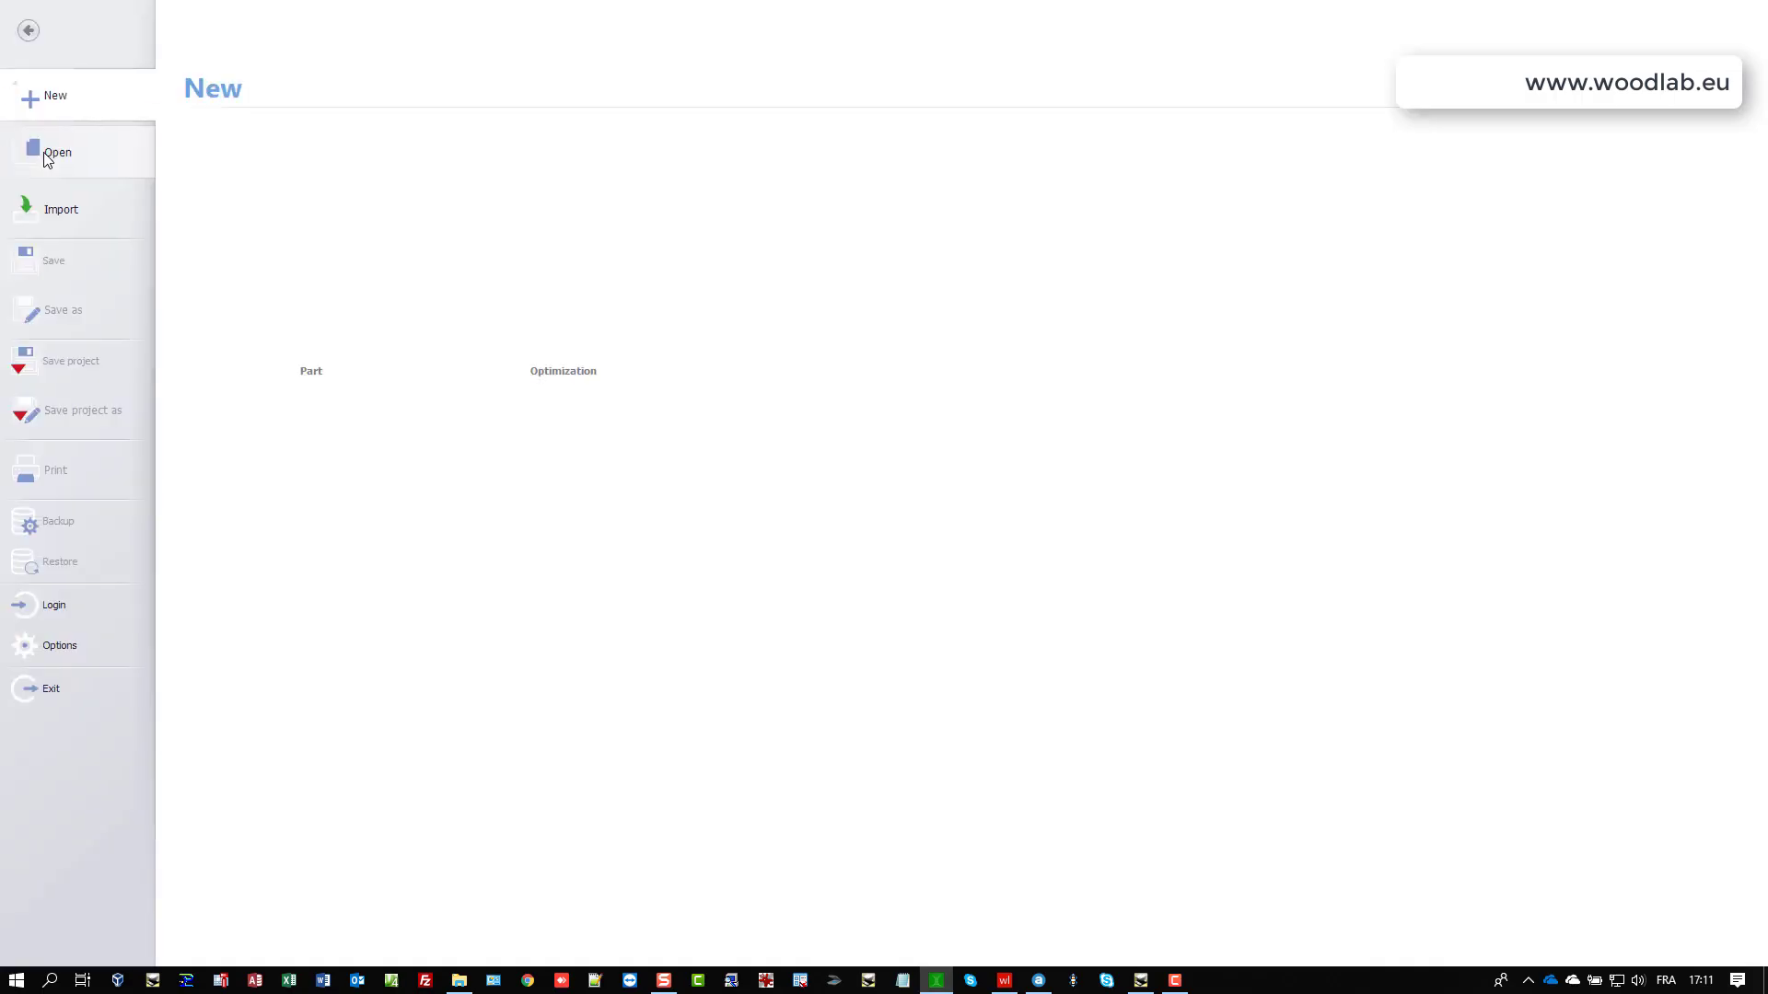
click(51, 159)
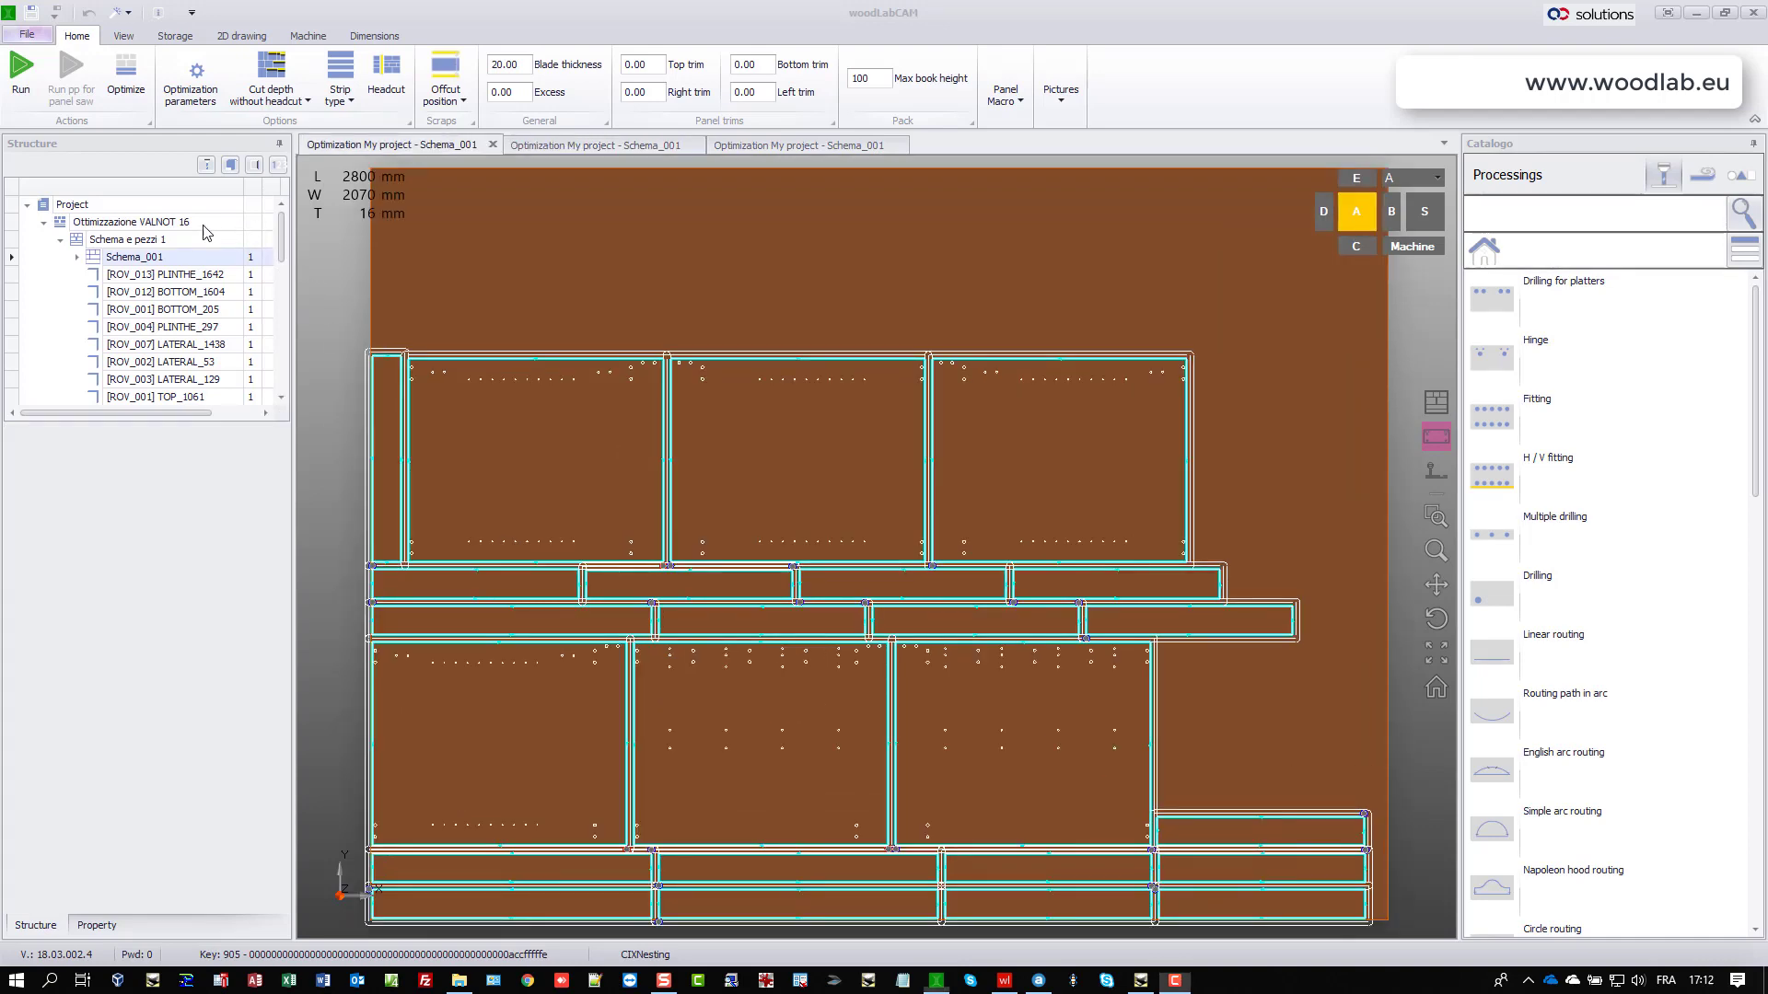
Browse the VALNOT 16 and VALNOT 19 optimizations and their Schema_001 sheet layouts in the Structure tree
click(95, 244)
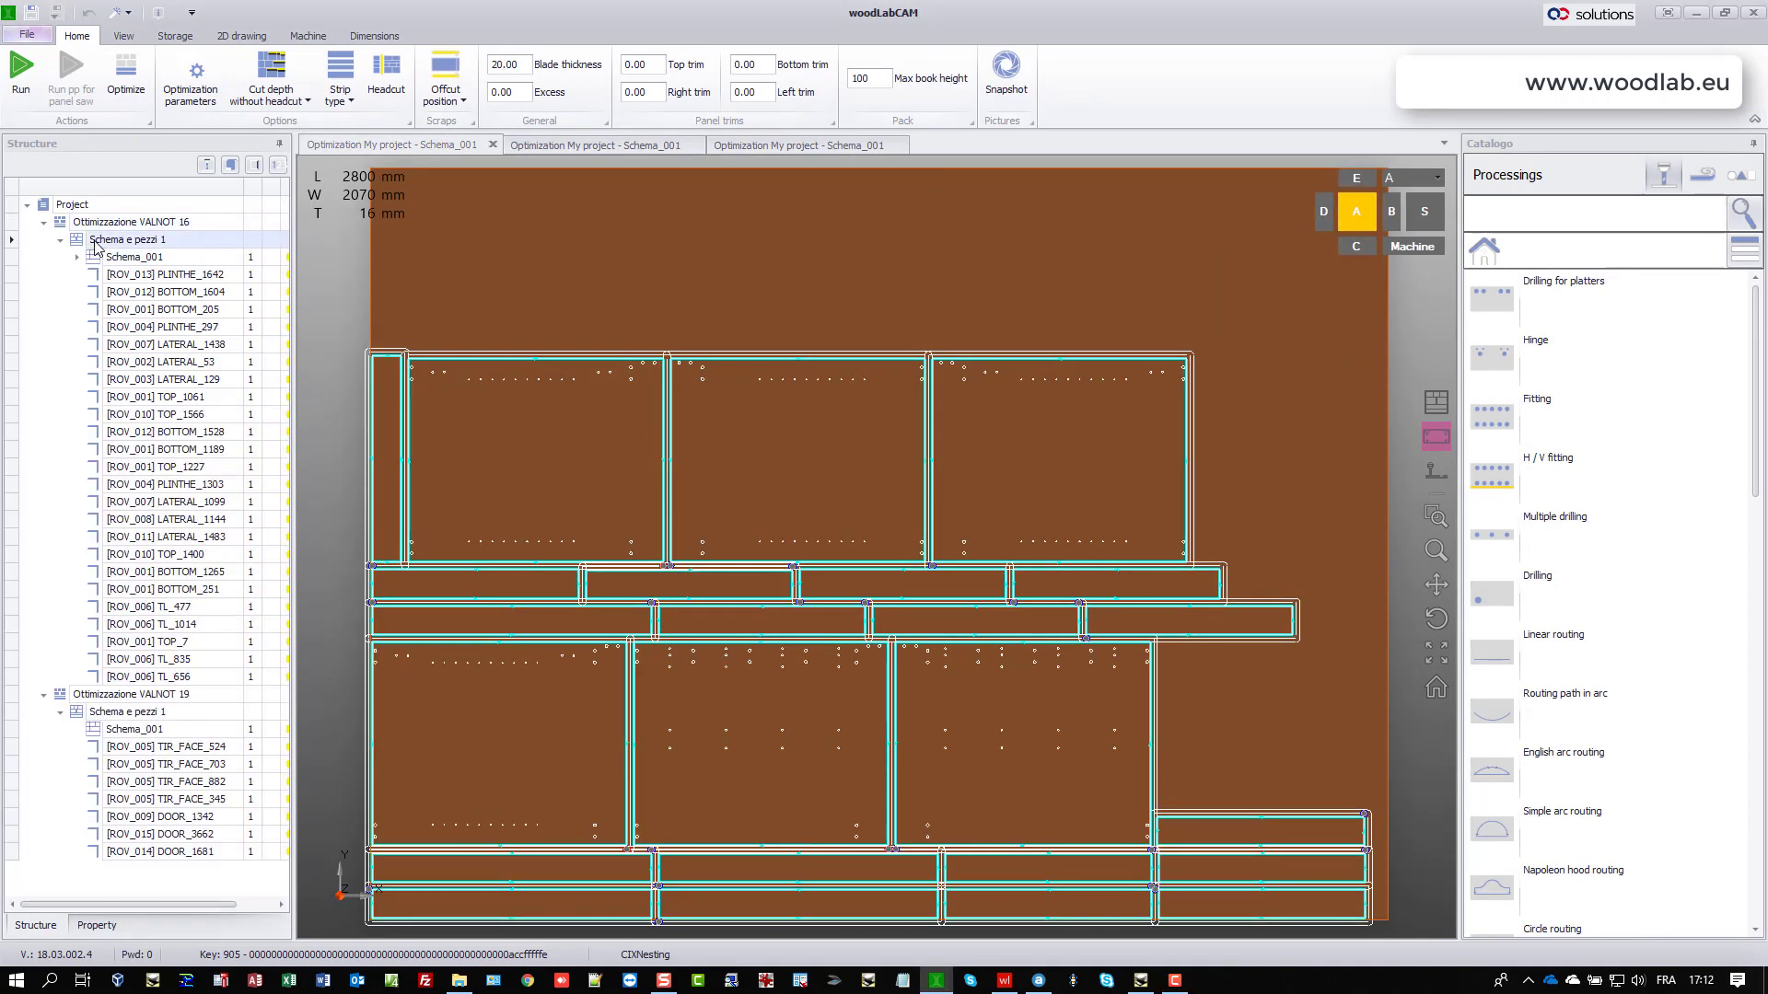
click(160, 223)
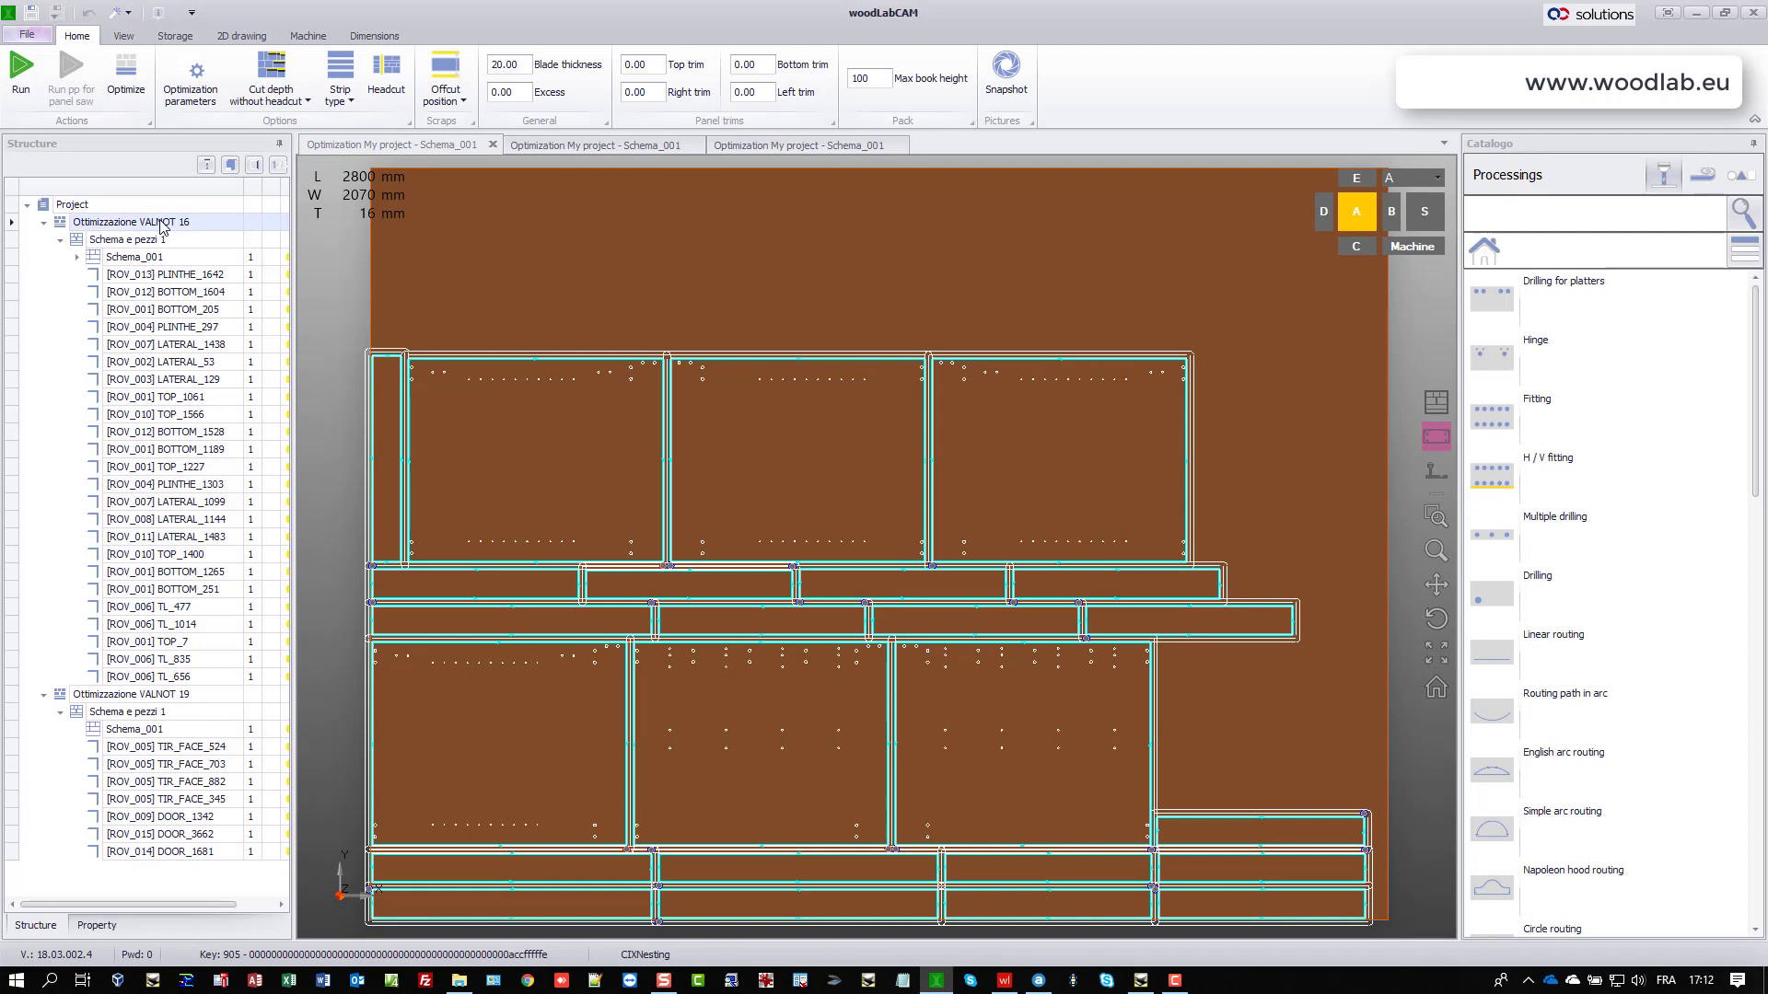
click(192, 698)
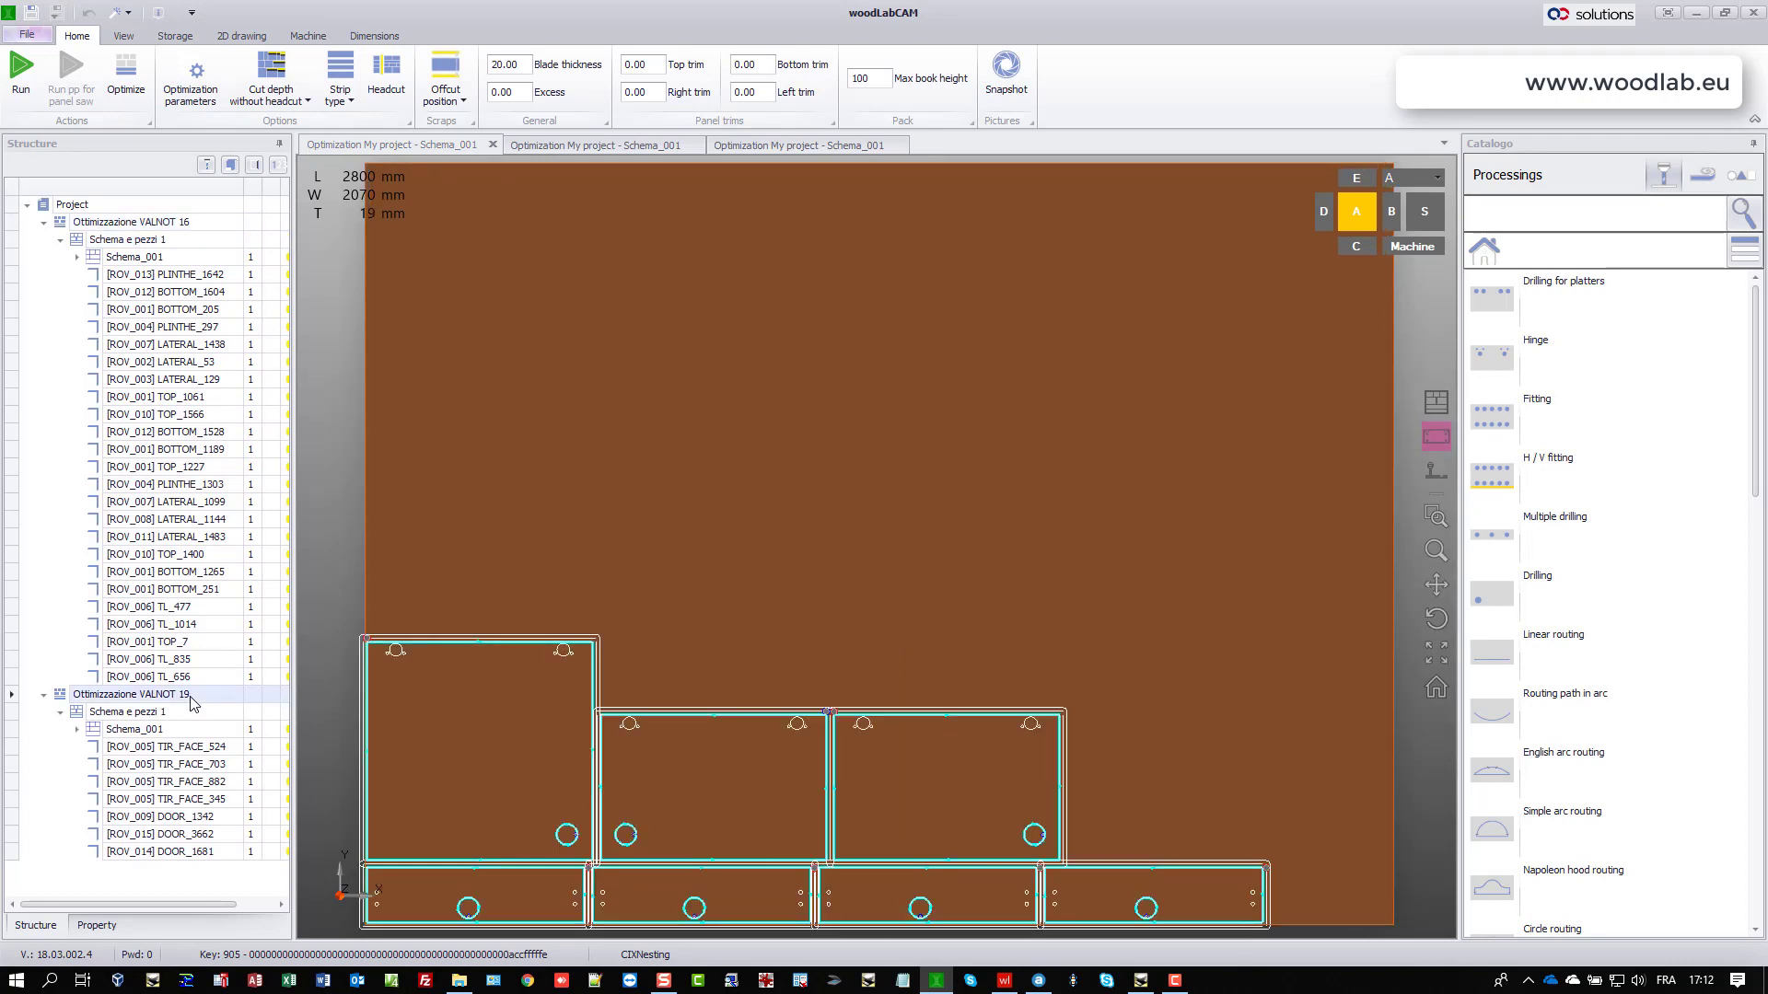
click(144, 263)
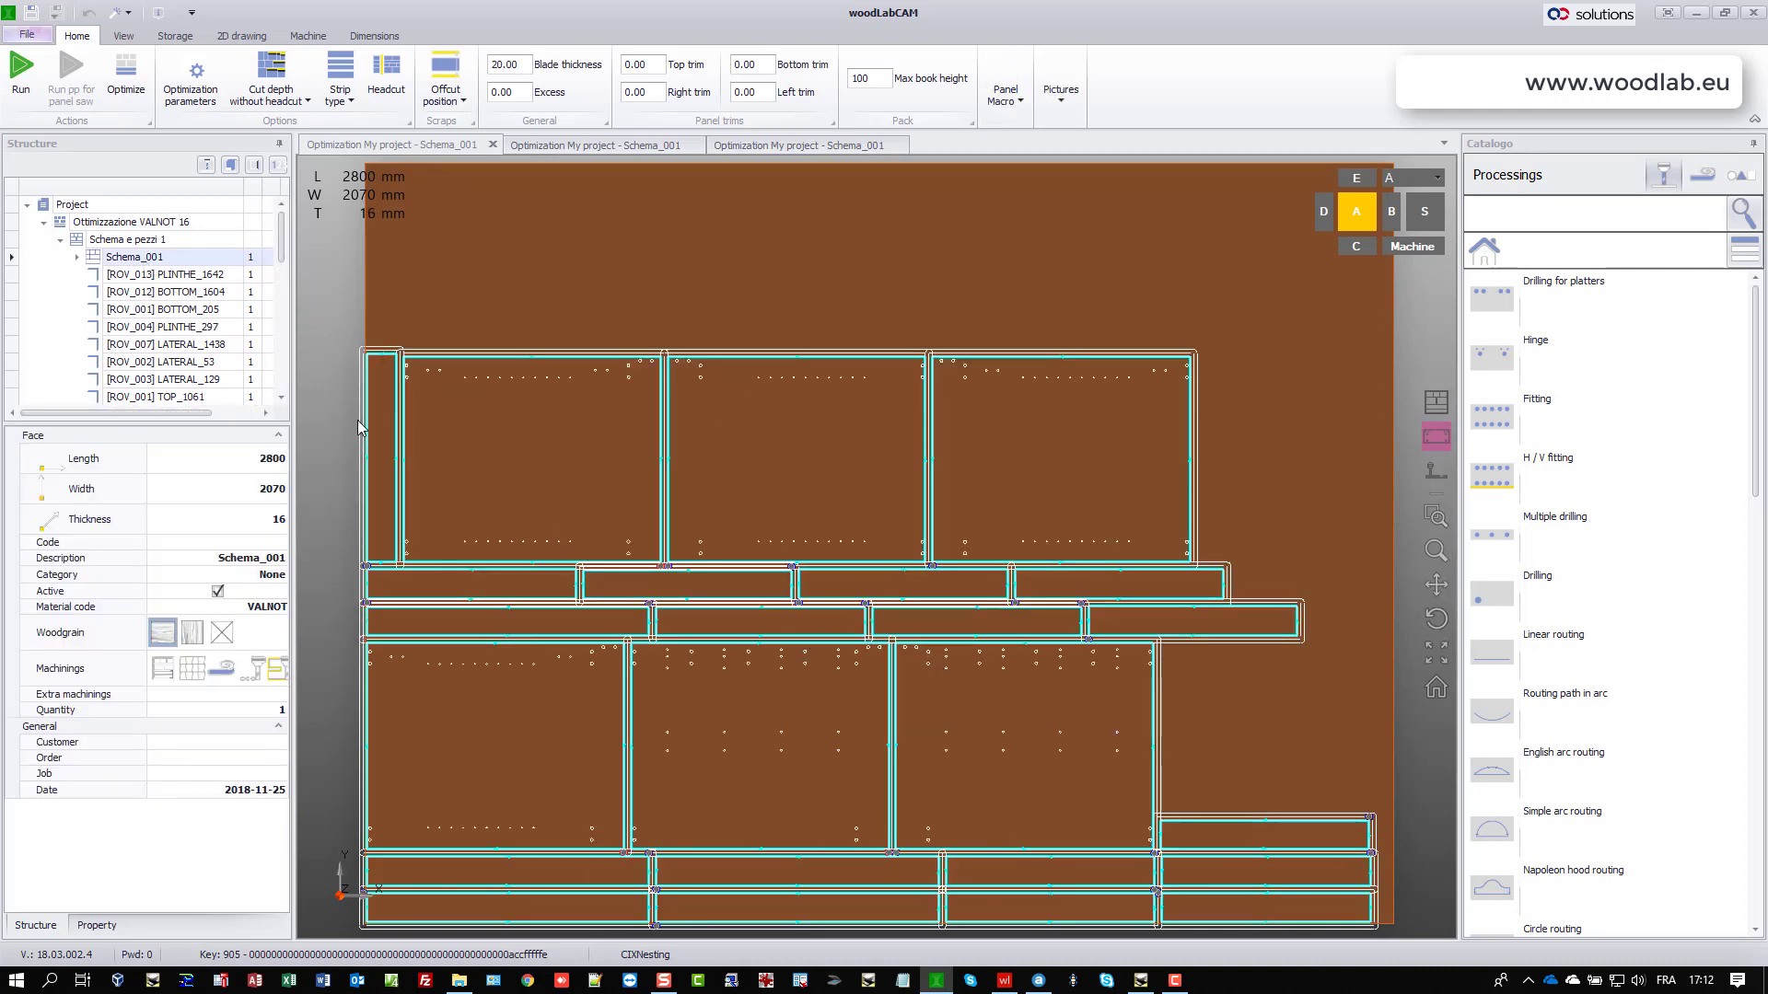
drag(279, 247, 280, 355)
click(129, 275)
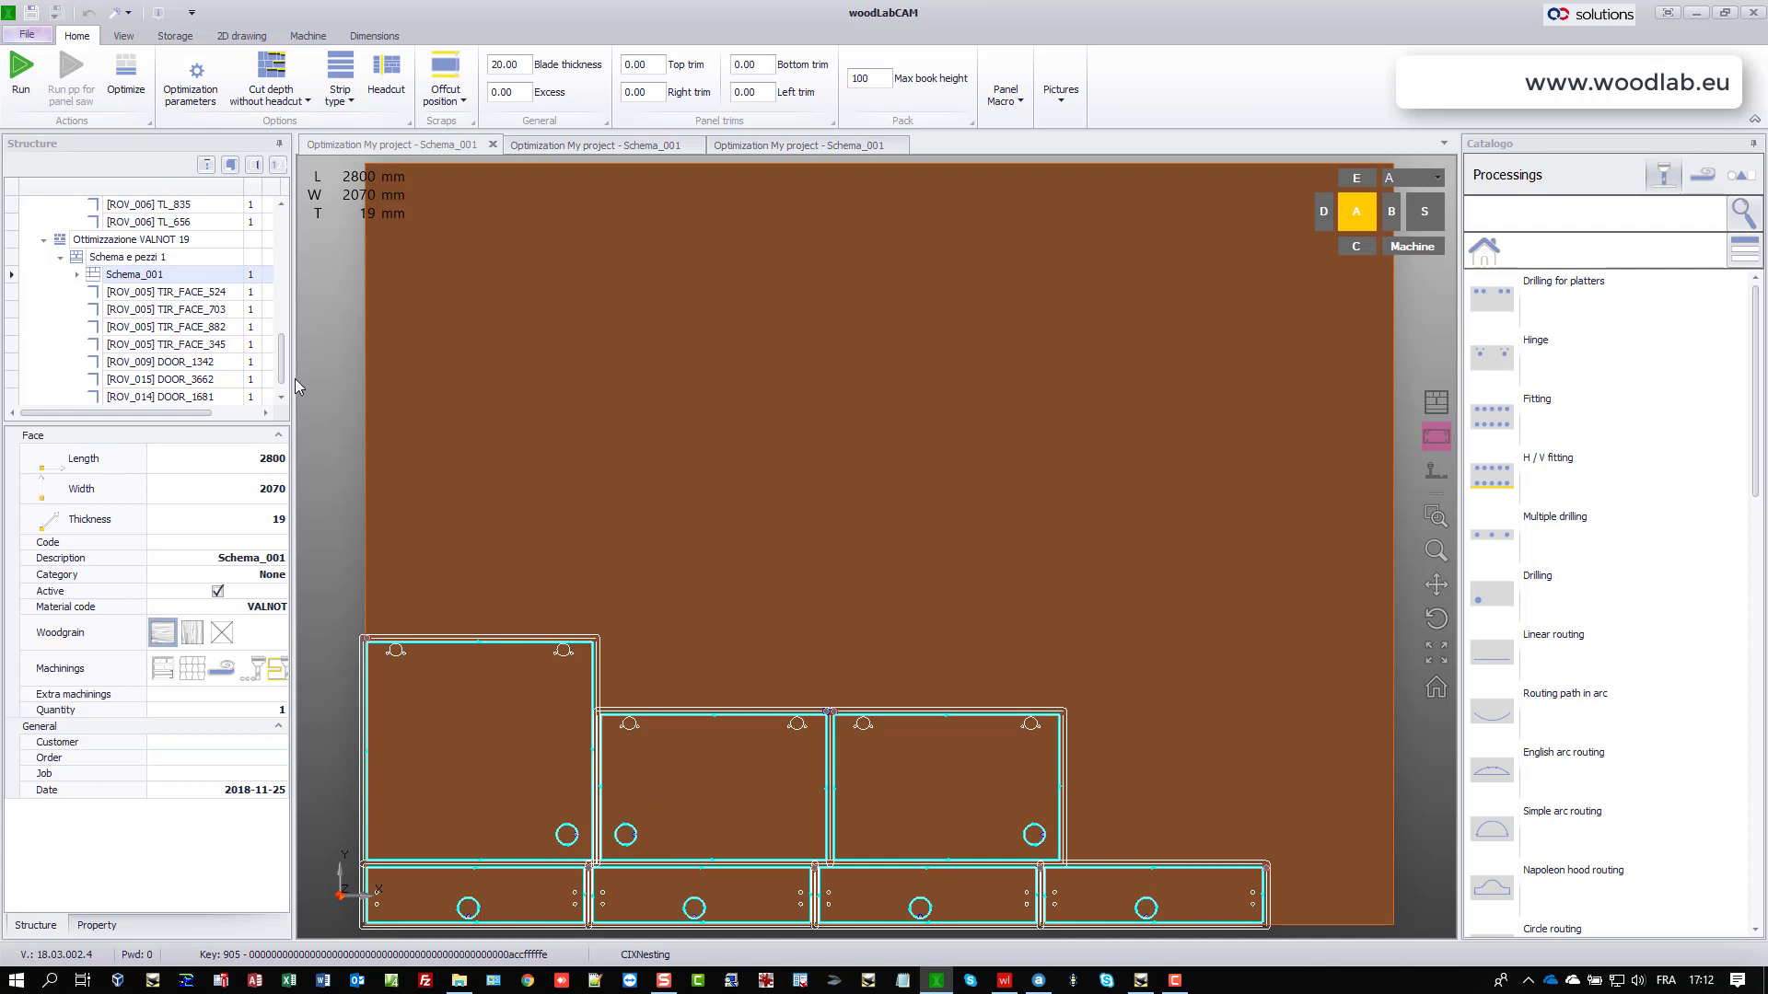
drag(284, 375, 288, 240)
Select Project in the Structure tree and run post-processing from the Home ribbon
click(162, 206)
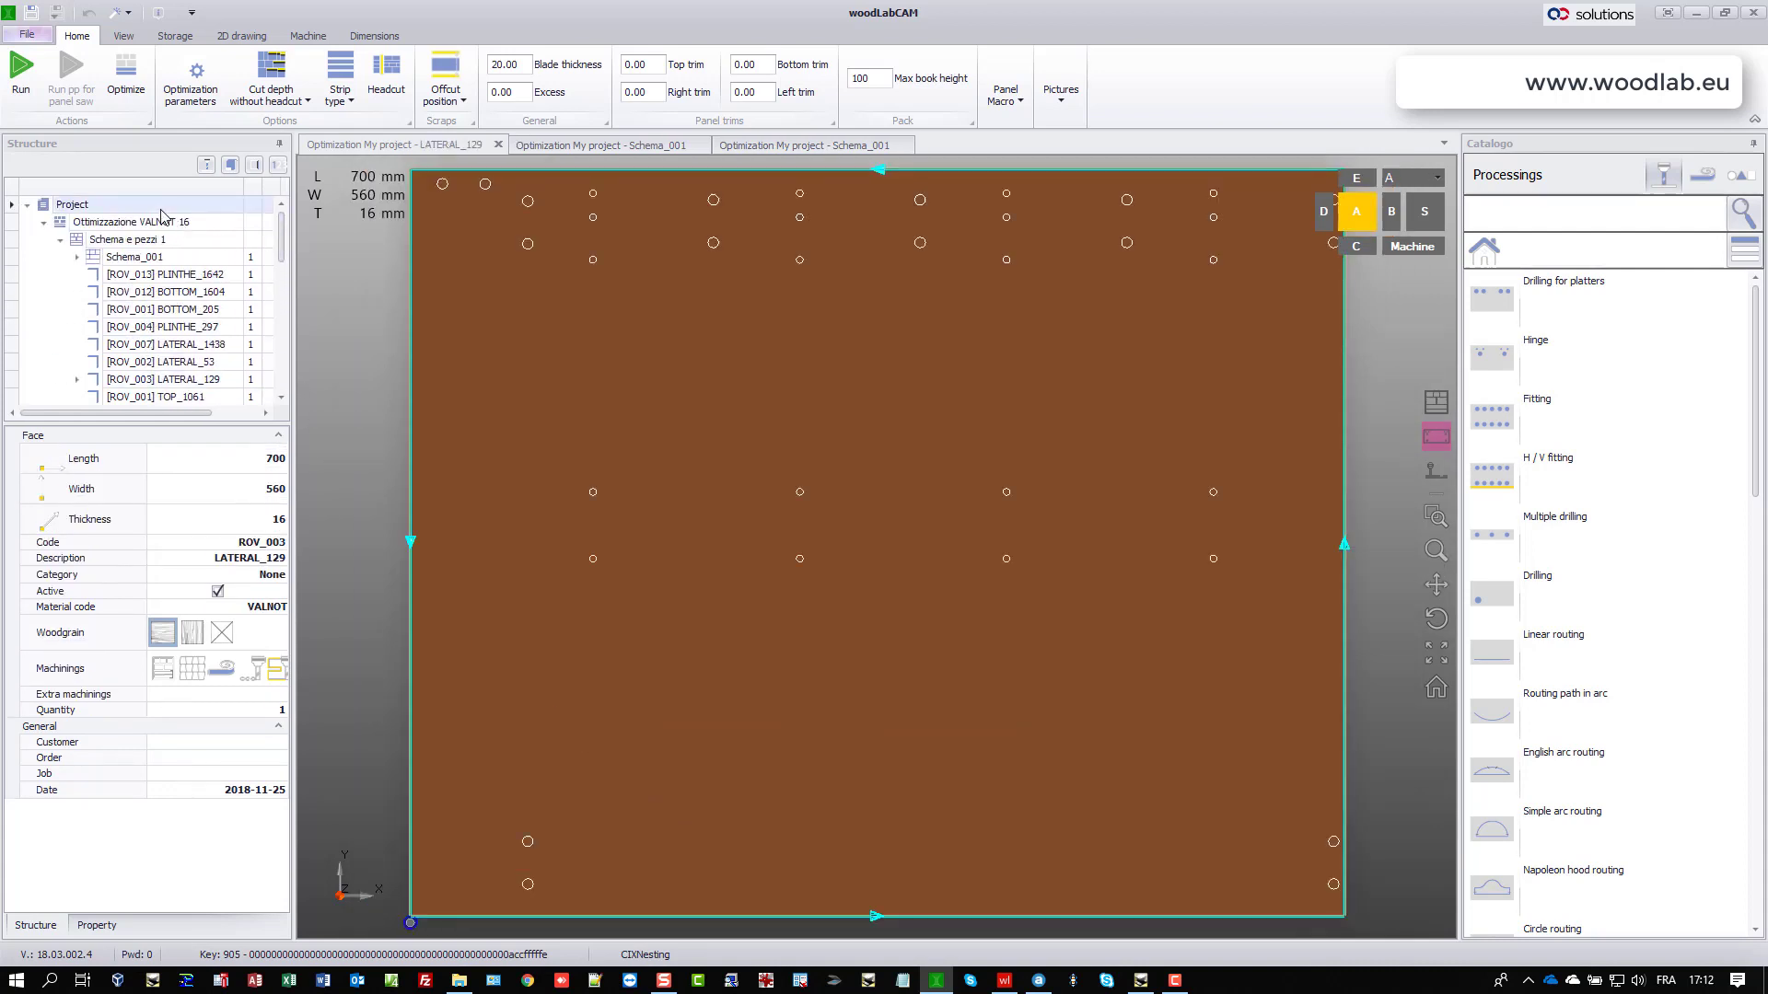
click(21, 73)
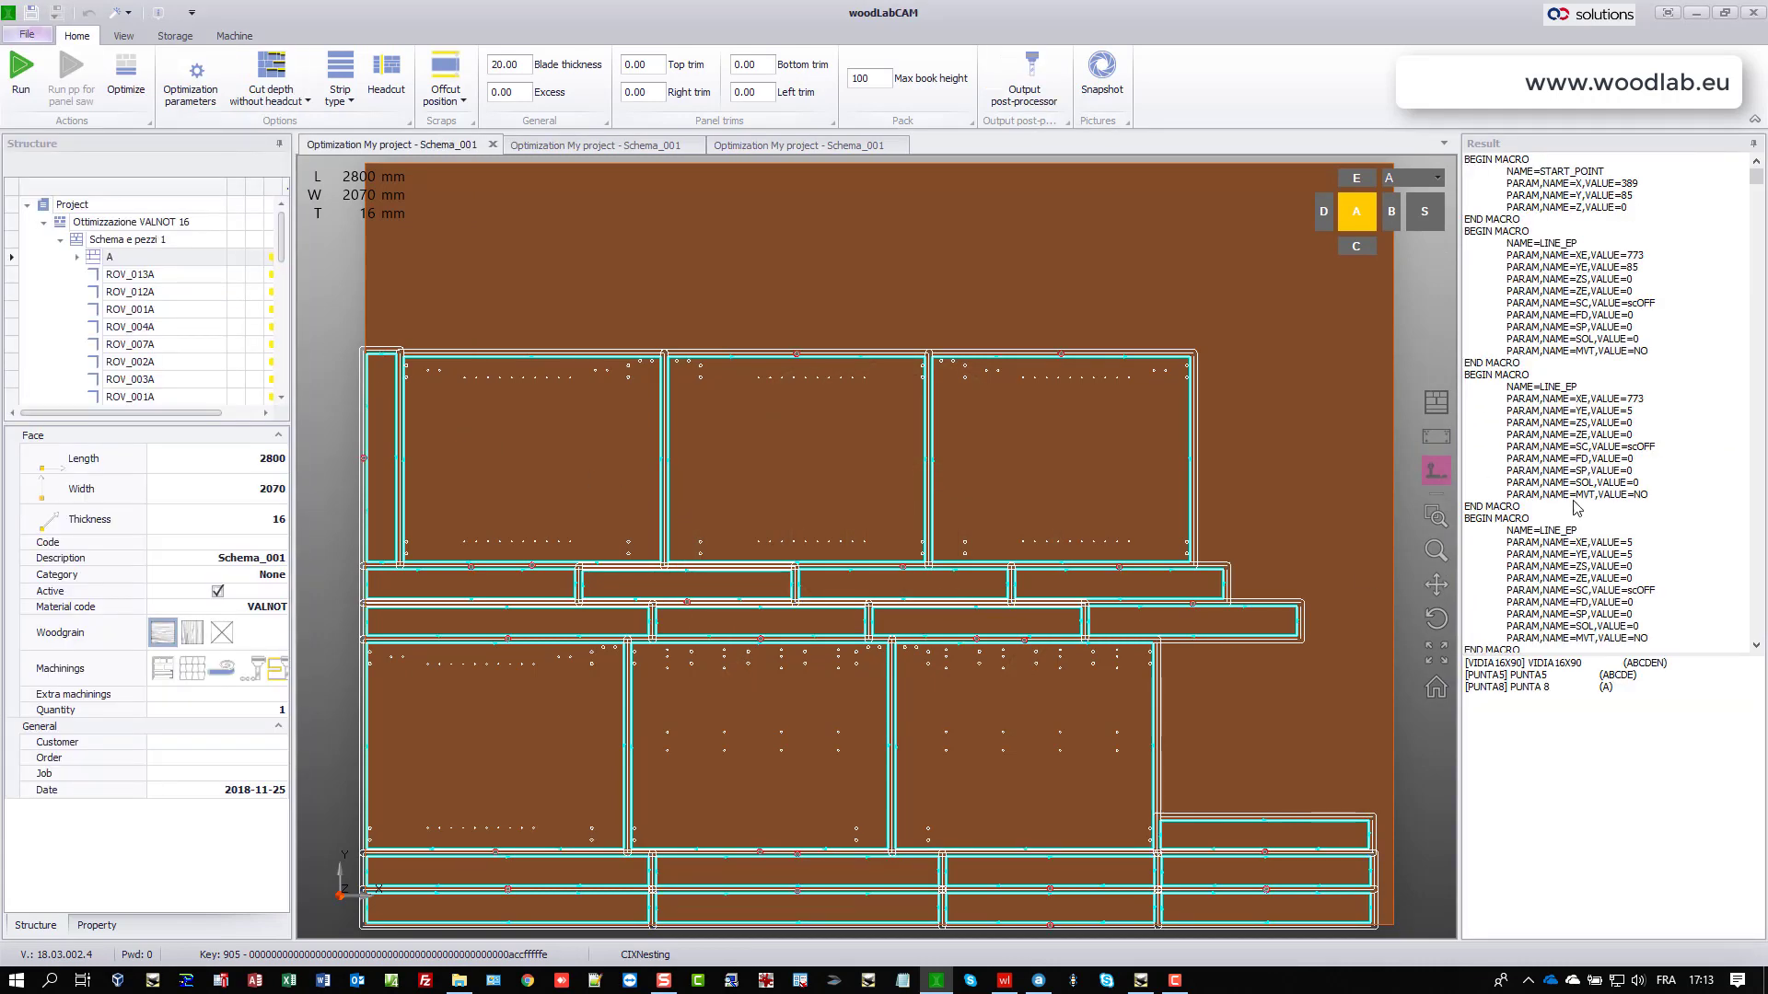
Inspect part LATERAL_53 and one drill hole's diameter, depth and position
mouse_move(1755, 180)
mouse_down()
mouse_move(1755, 244)
mouse_move(1755, 175)
mouse_up()
click(143, 362)
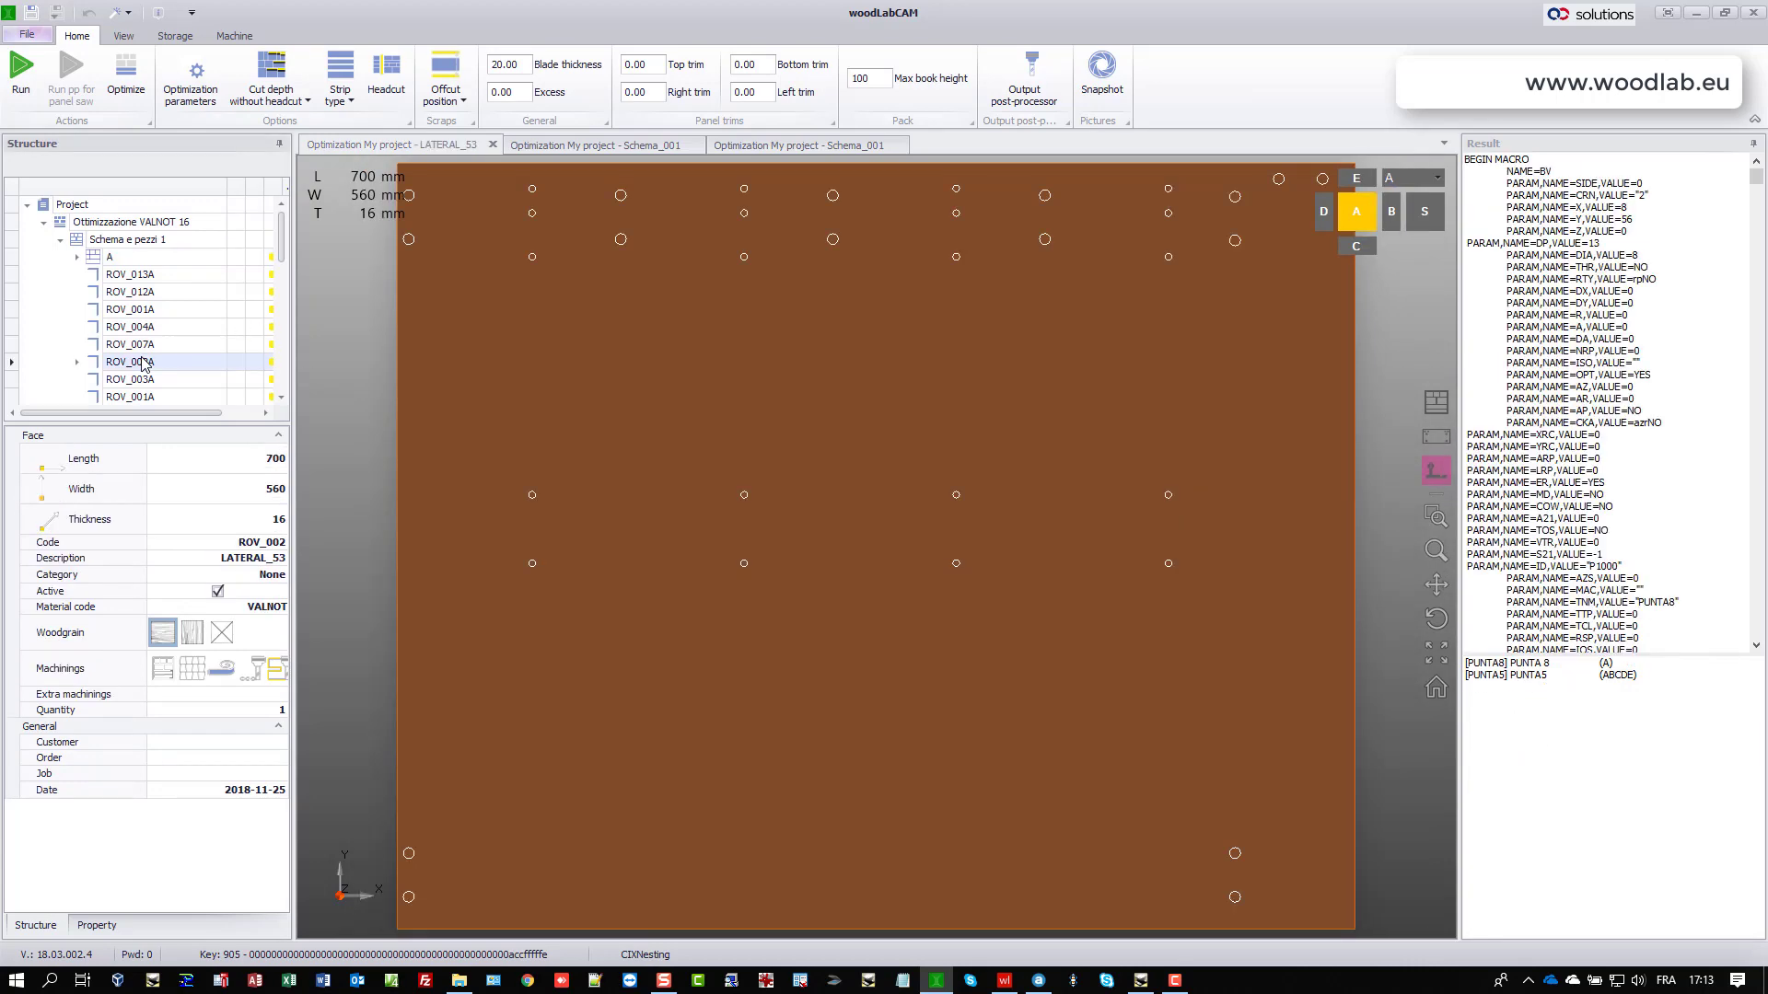
click(532, 257)
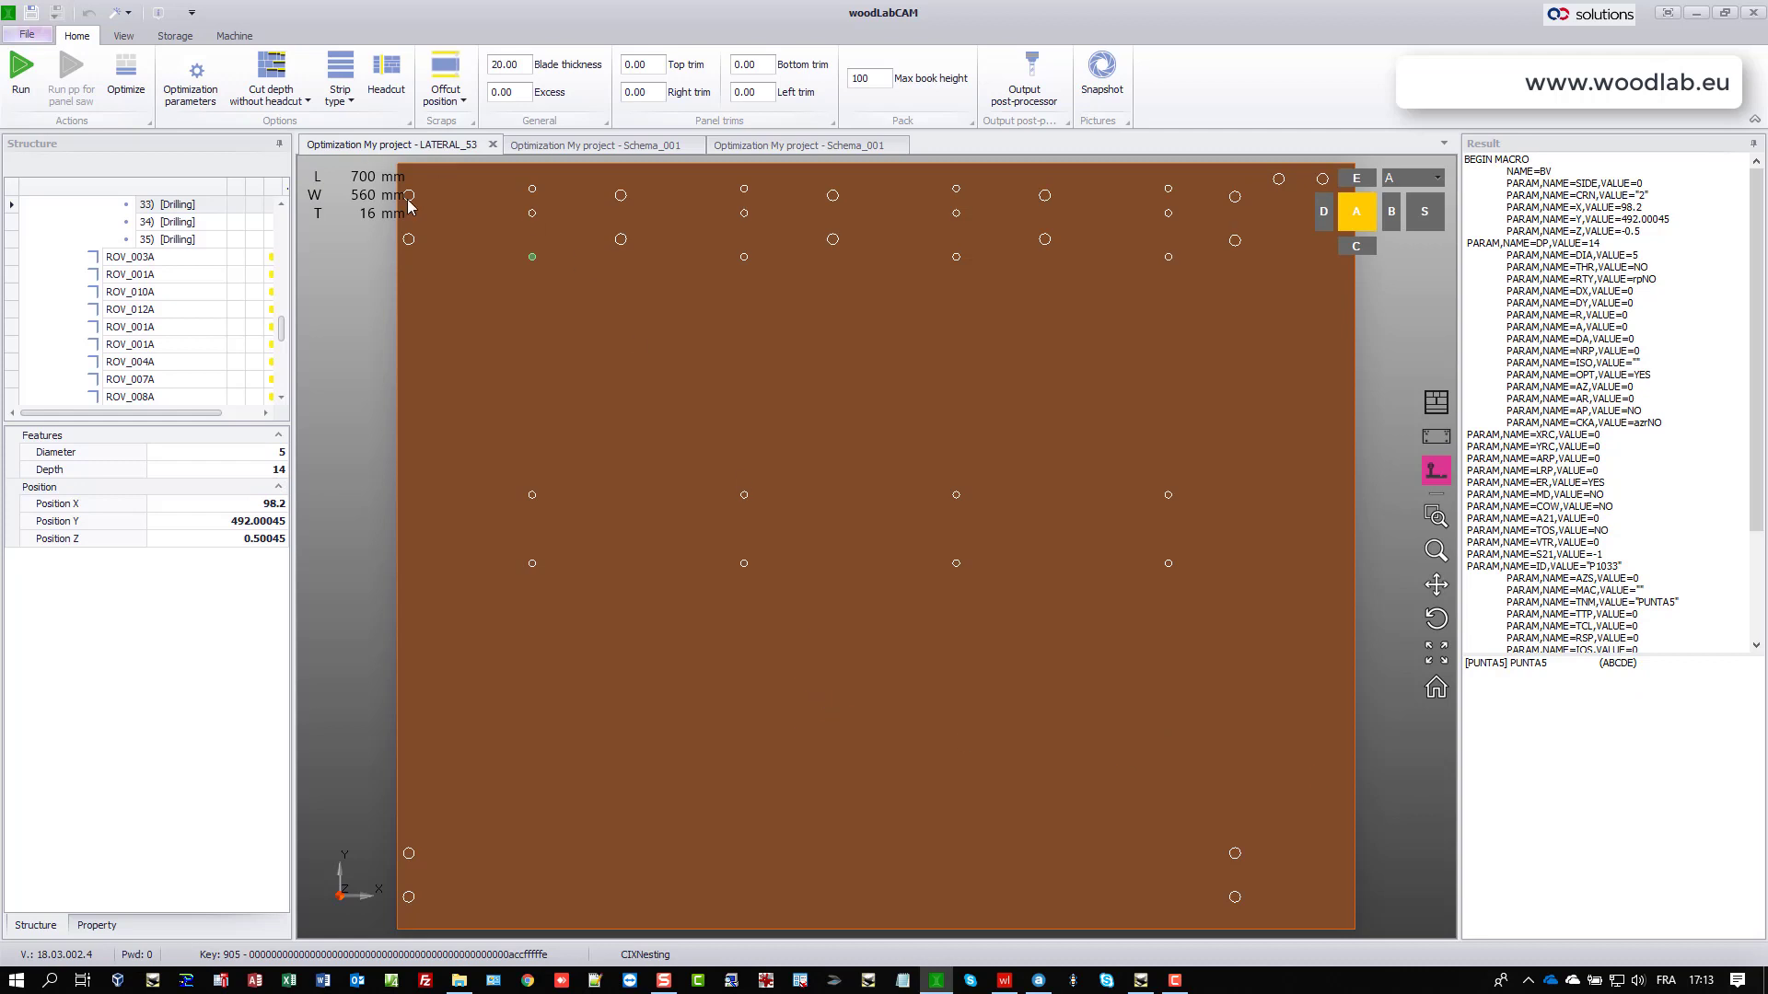
drag(283, 333, 286, 230)
click(85, 331)
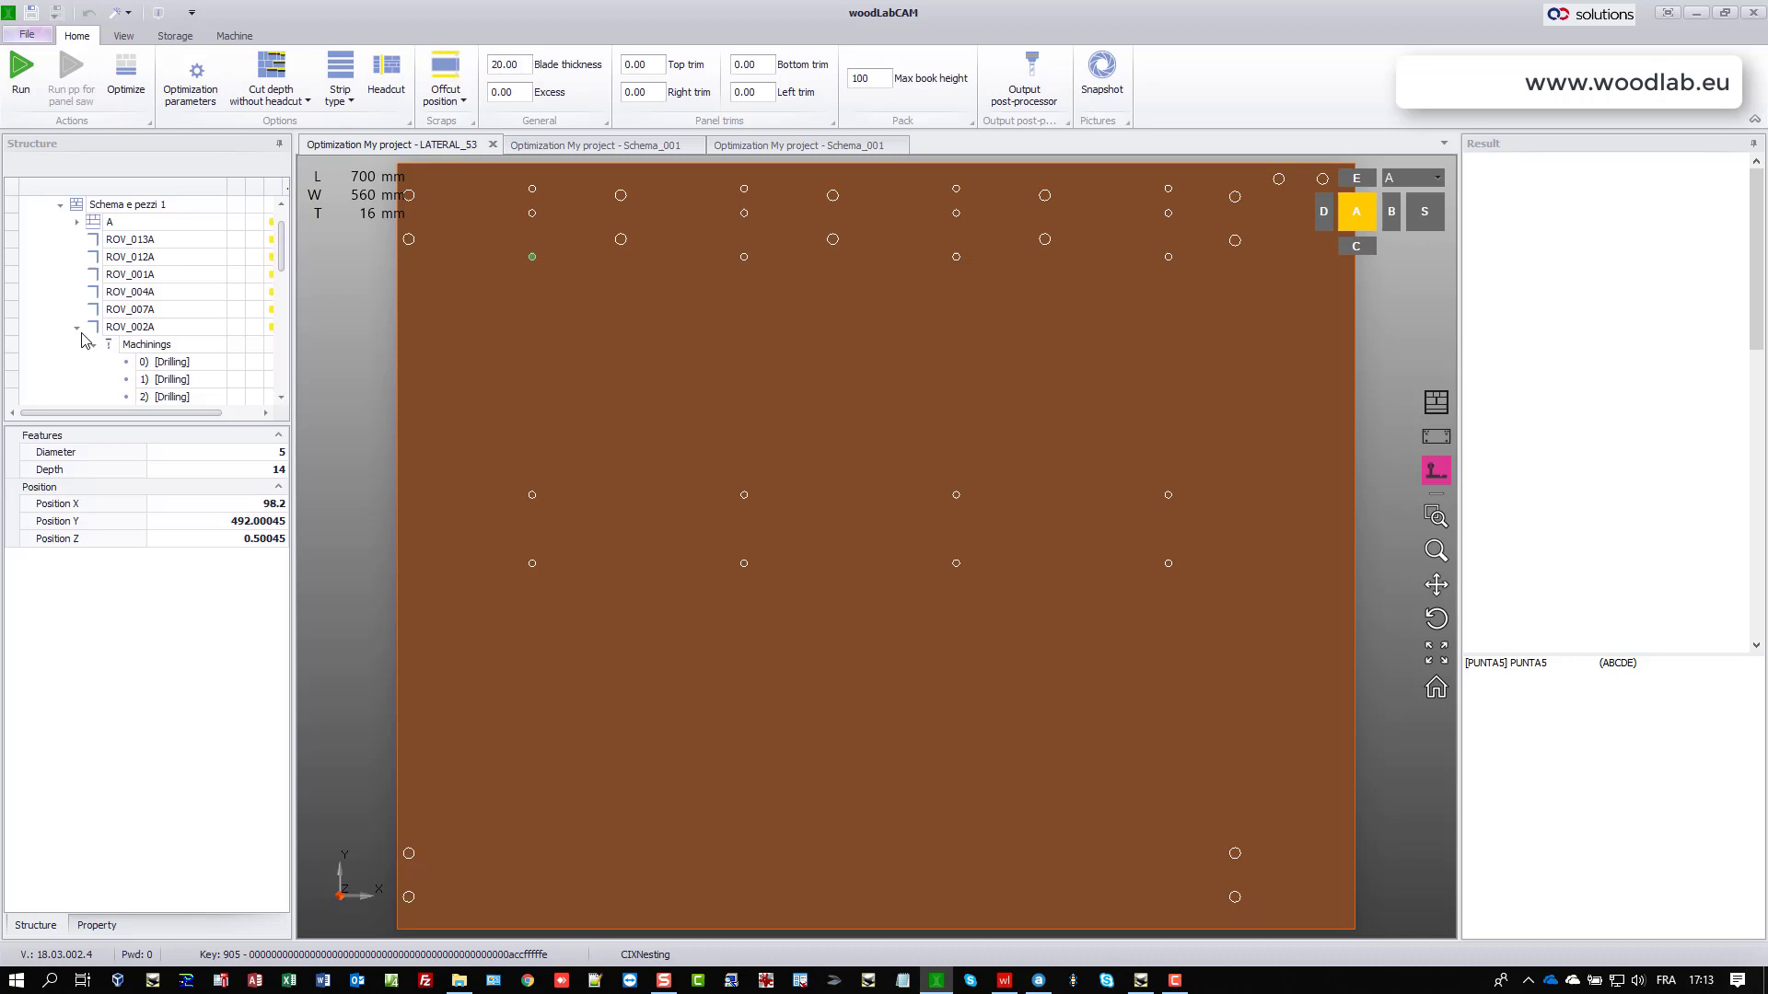
Check TOP_1566 and LATERAL_1483's 3 mm holes, then output the post-processed machine programs
click(131, 380)
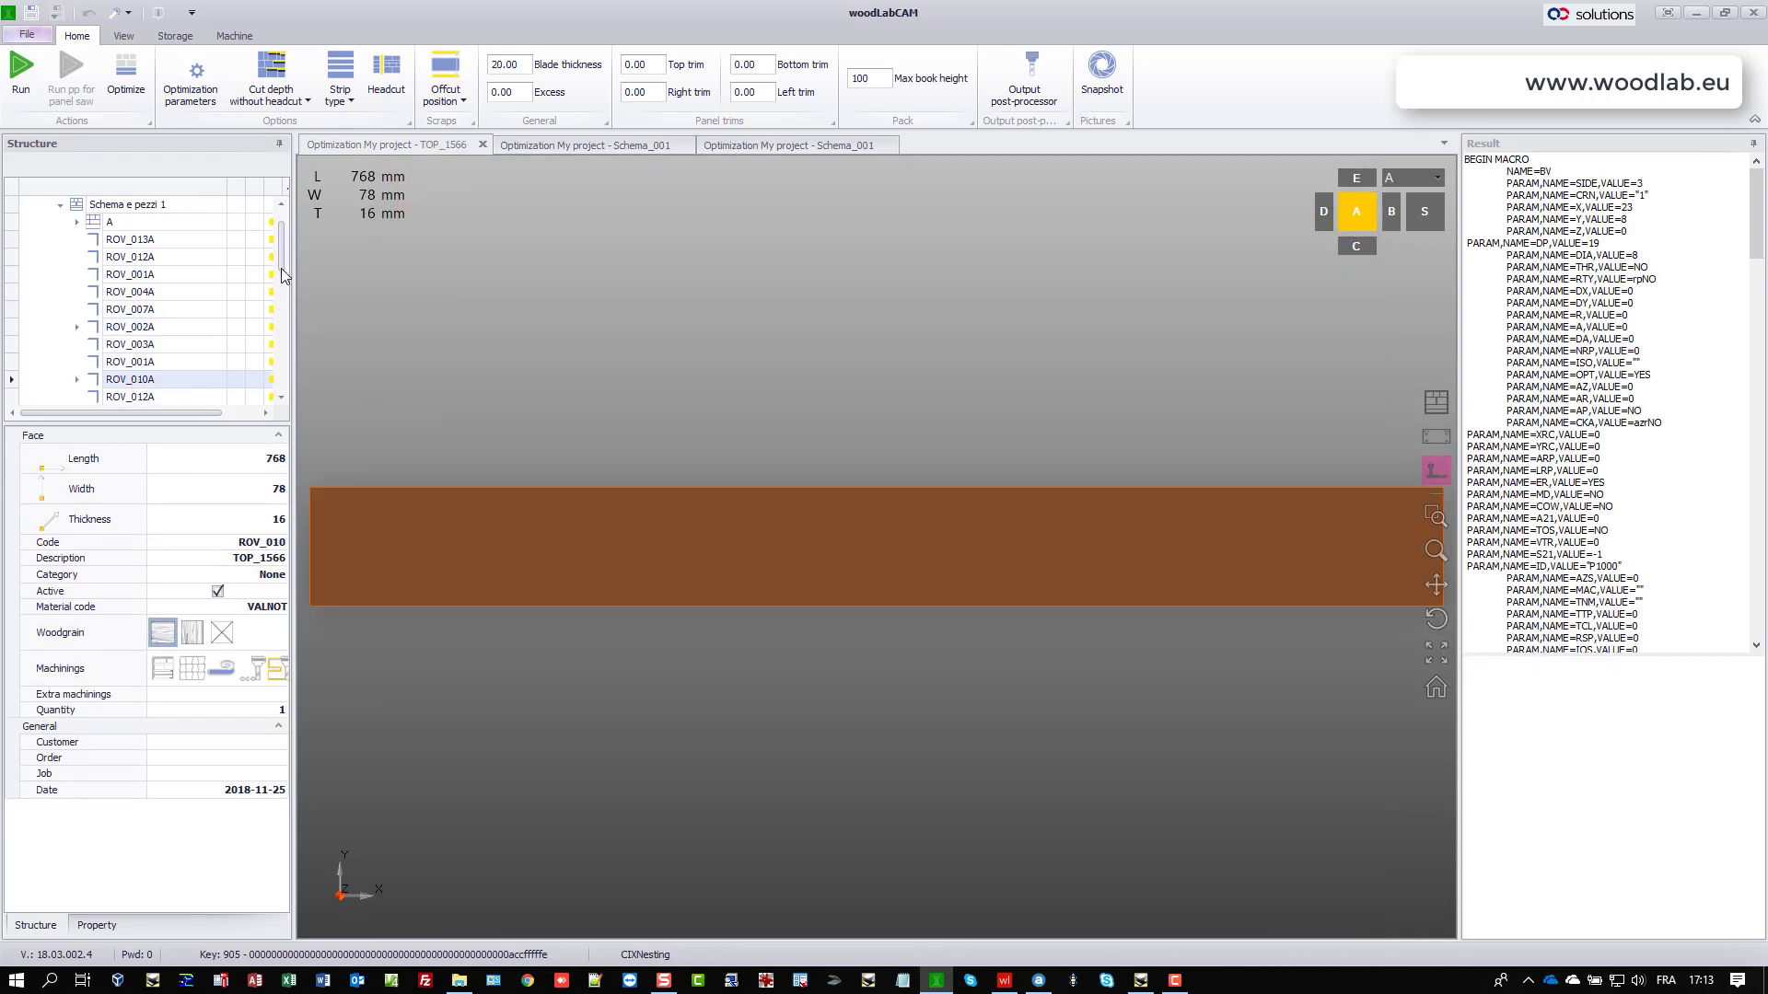
drag(285, 261, 284, 313)
click(133, 311)
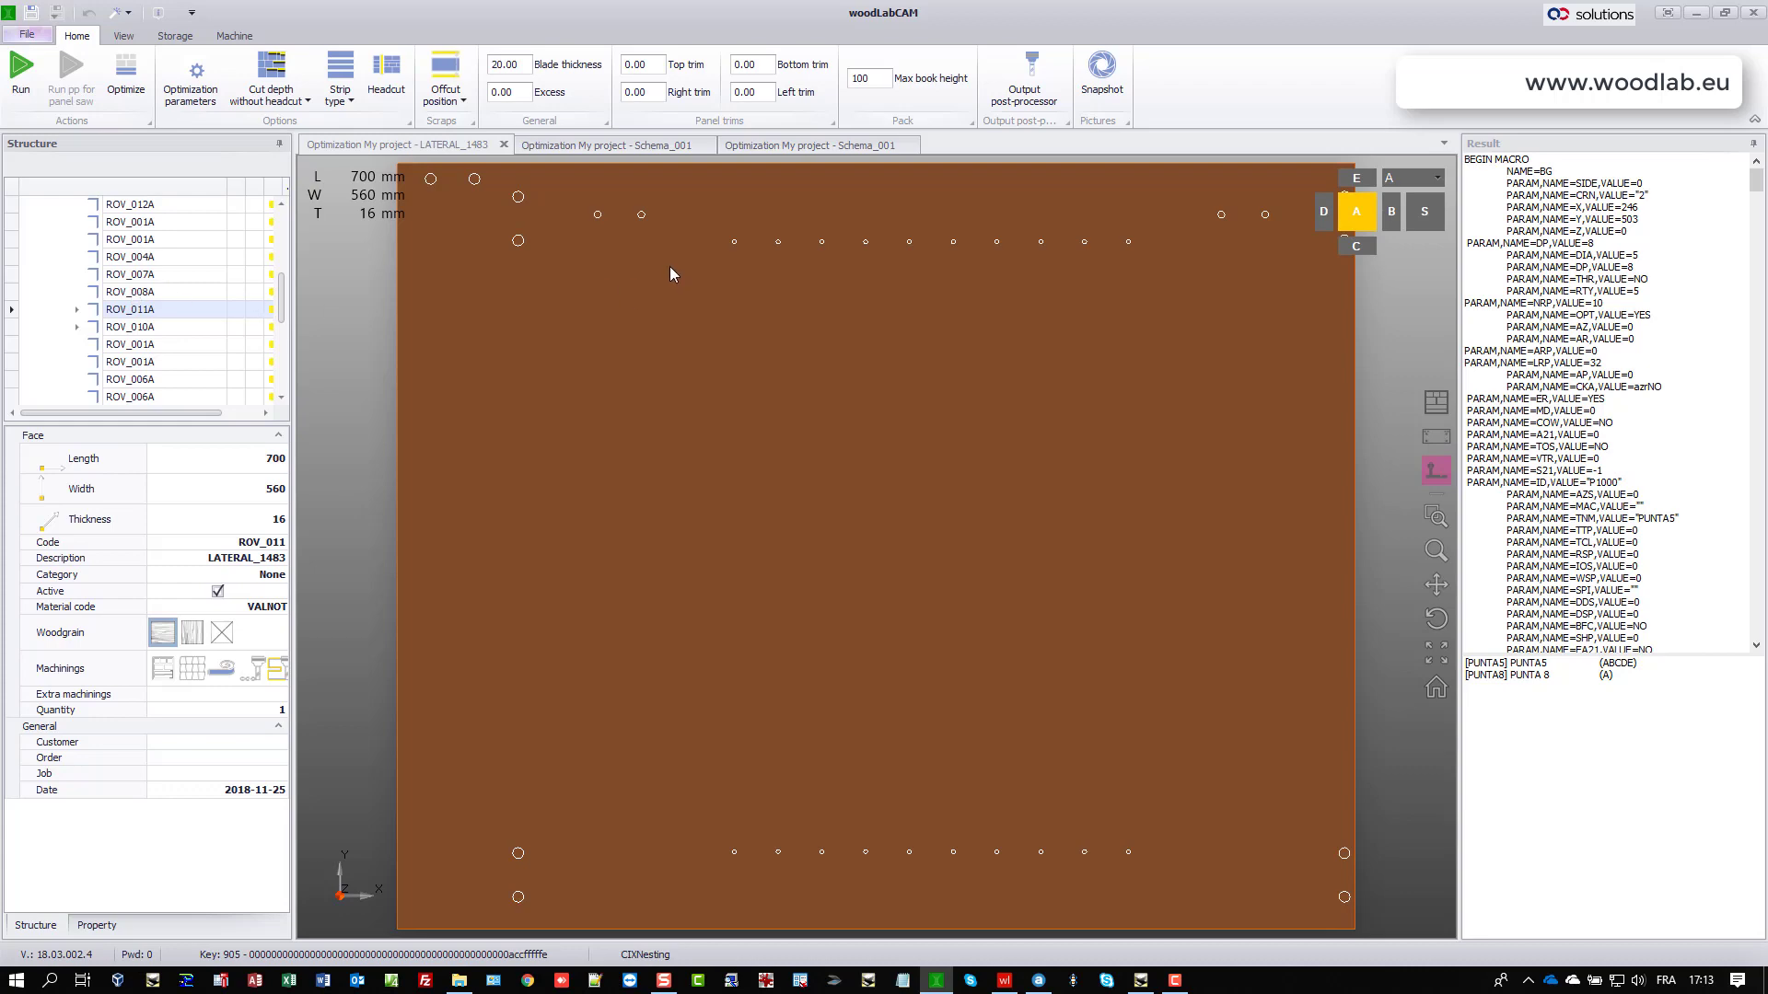
click(734, 243)
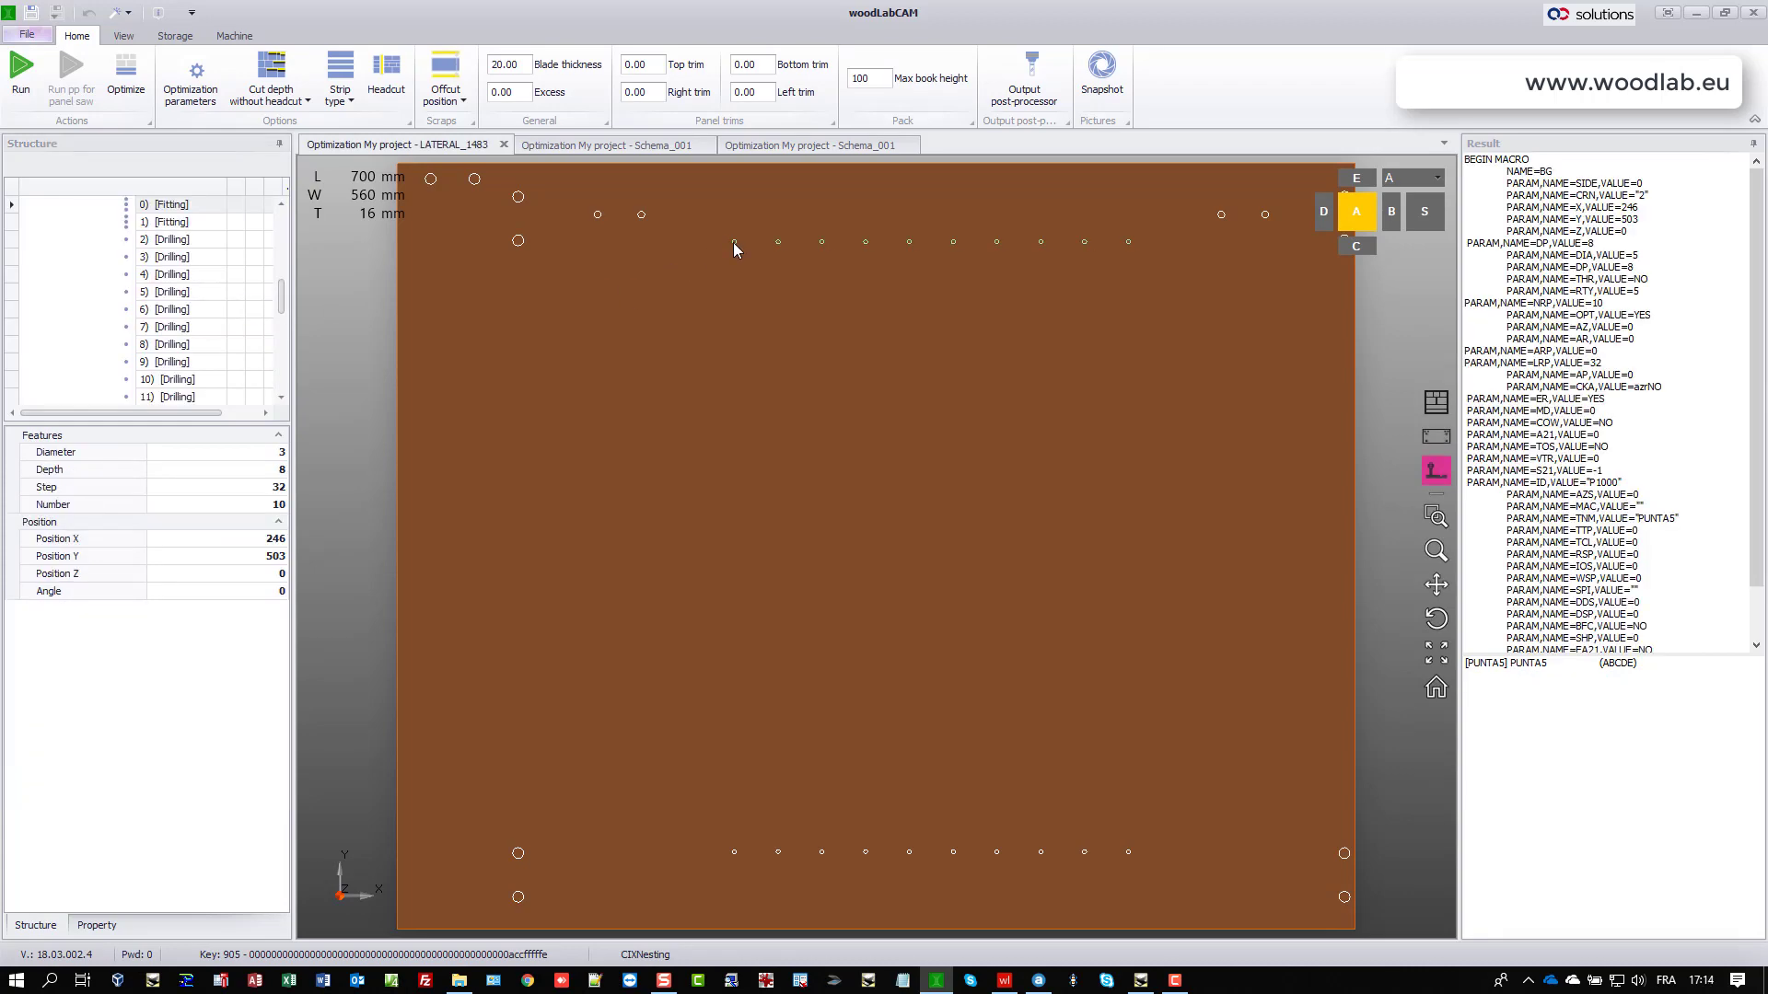
drag(286, 300, 283, 221)
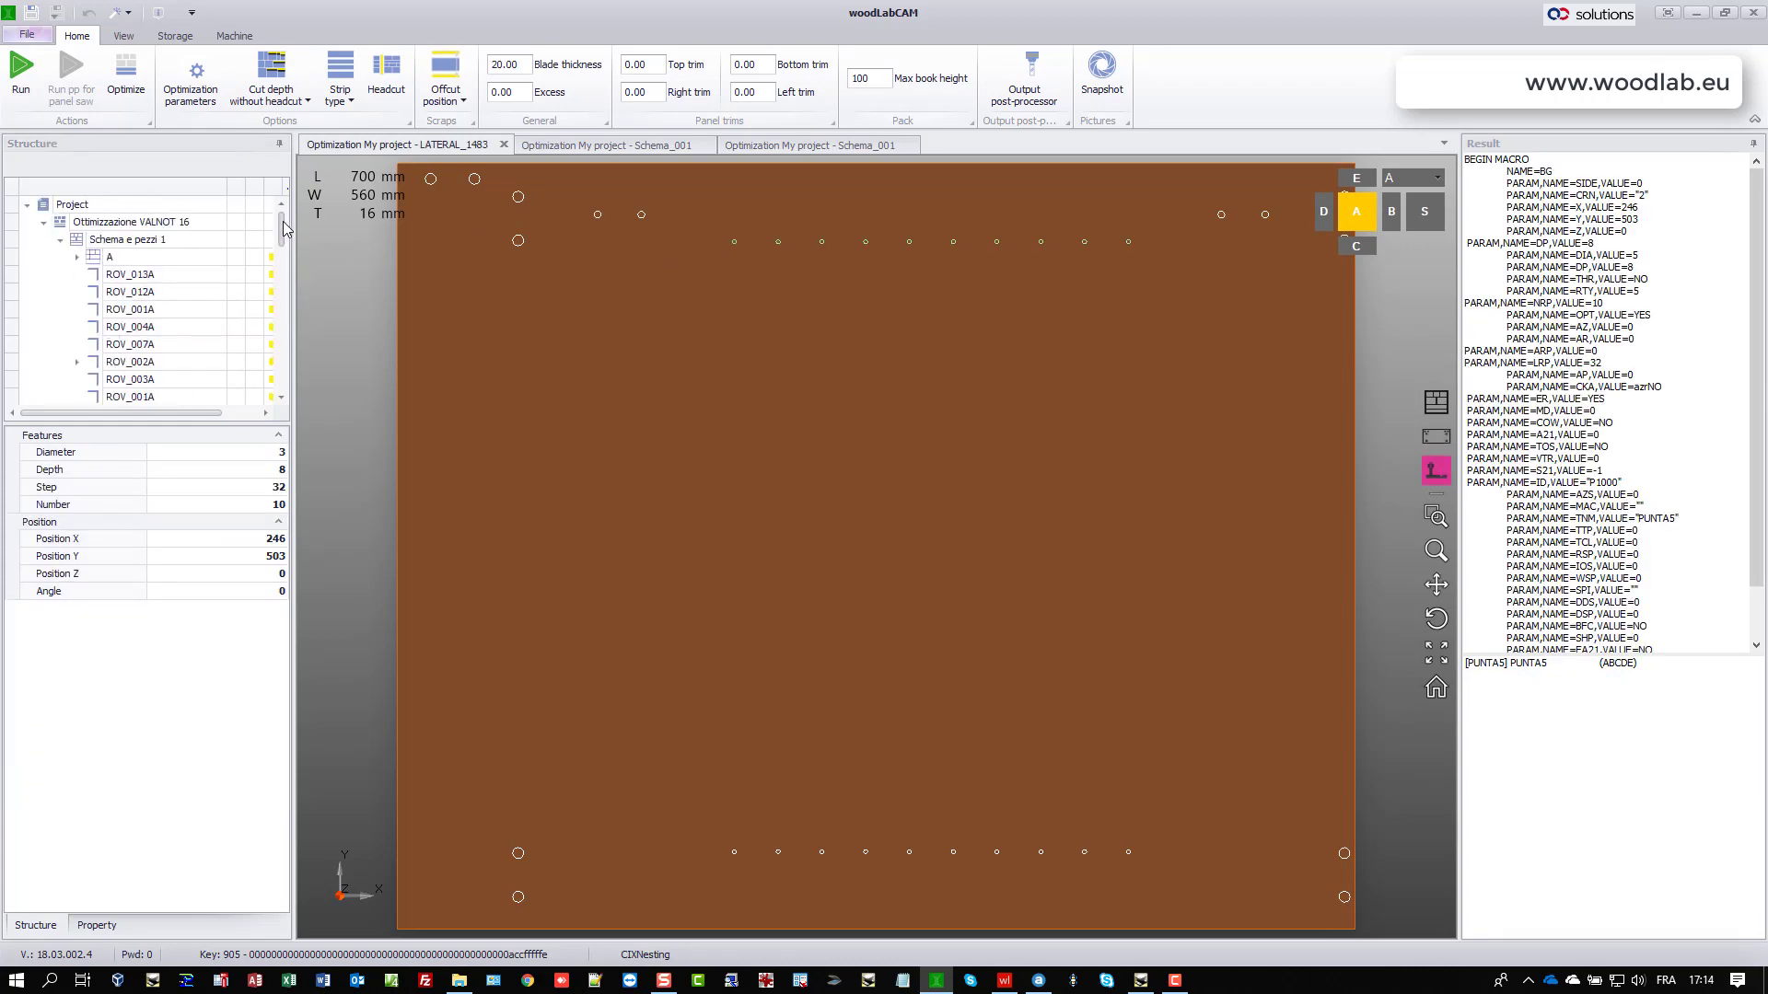
click(129, 229)
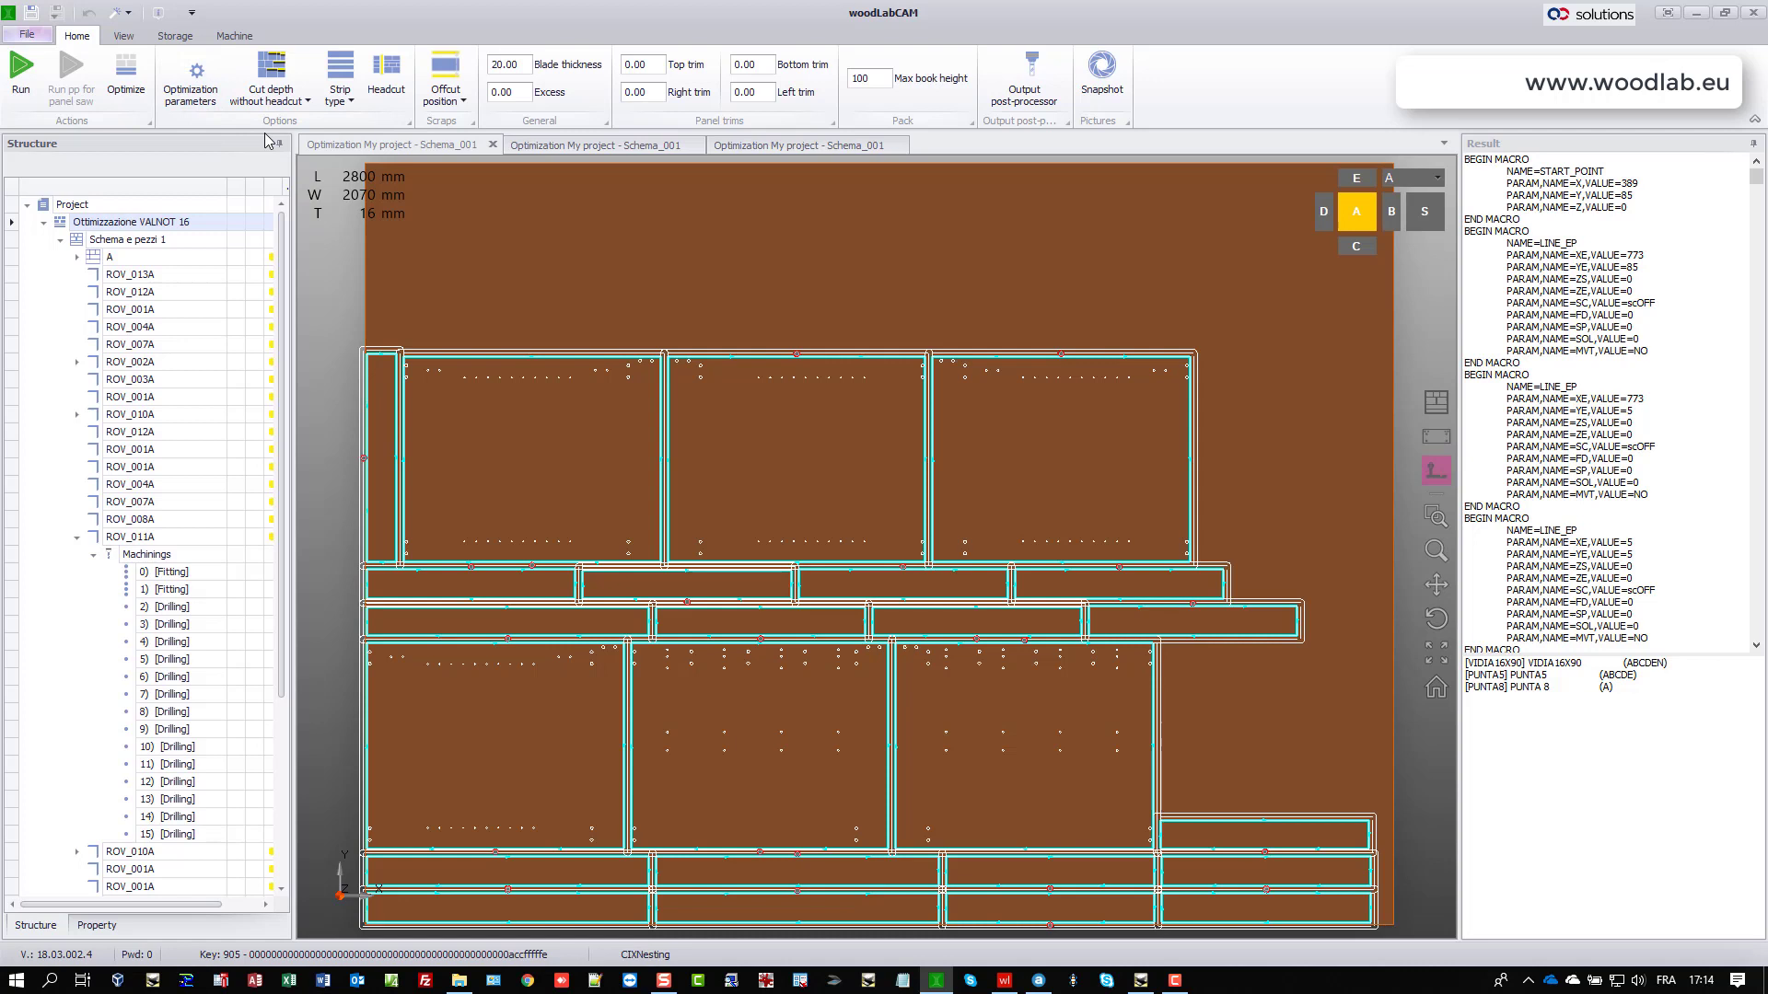
click(1022, 92)
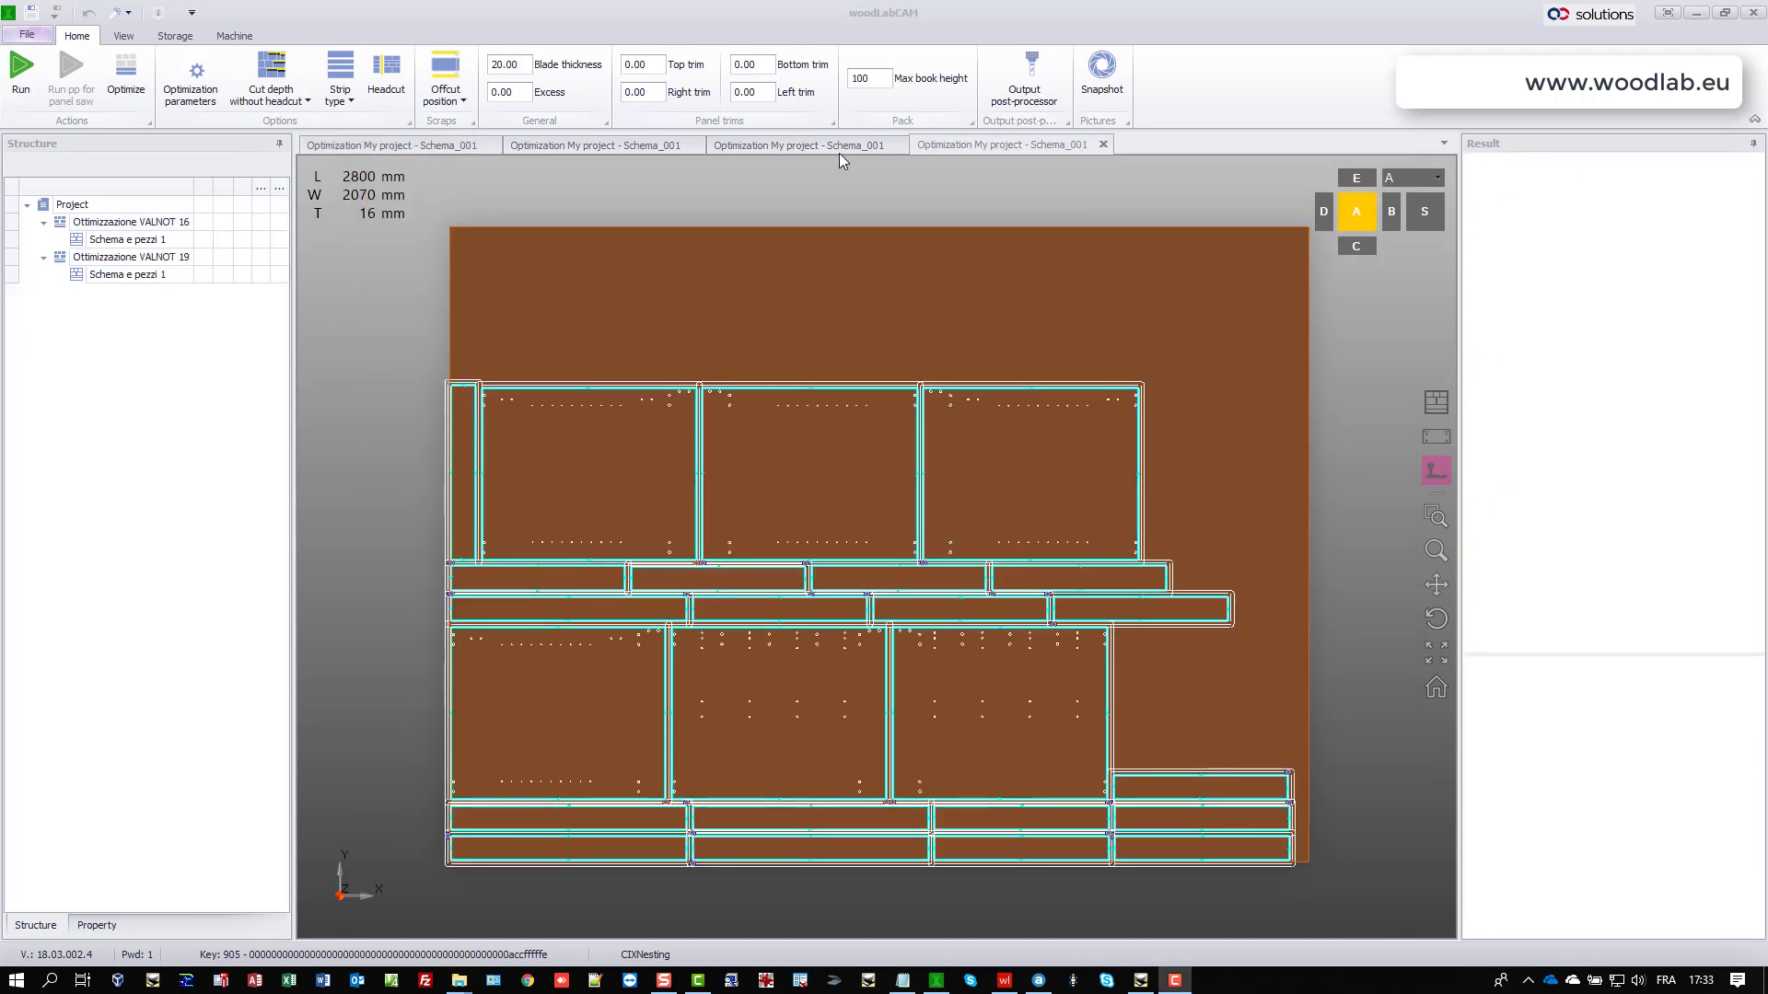
Open the post-processor output folder maximized and enter the MY PROJECT subfolder
click(1031, 89)
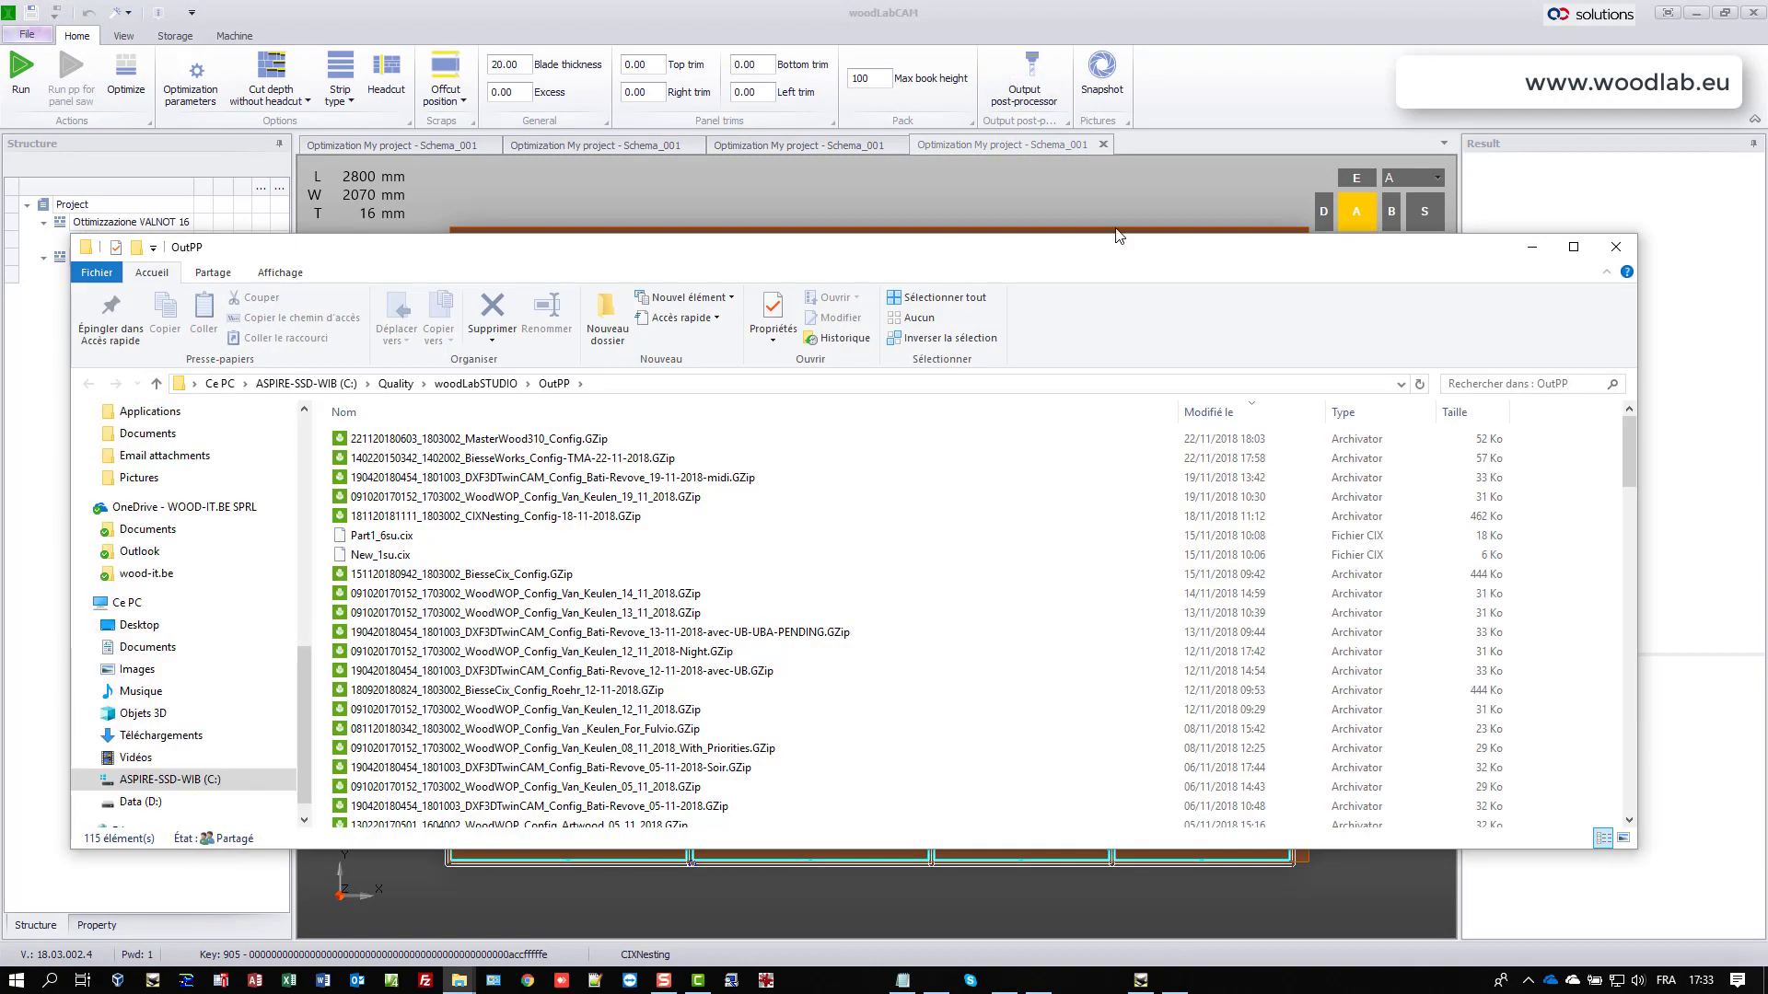
click(1573, 247)
scroll(1718, 679, down, 15)
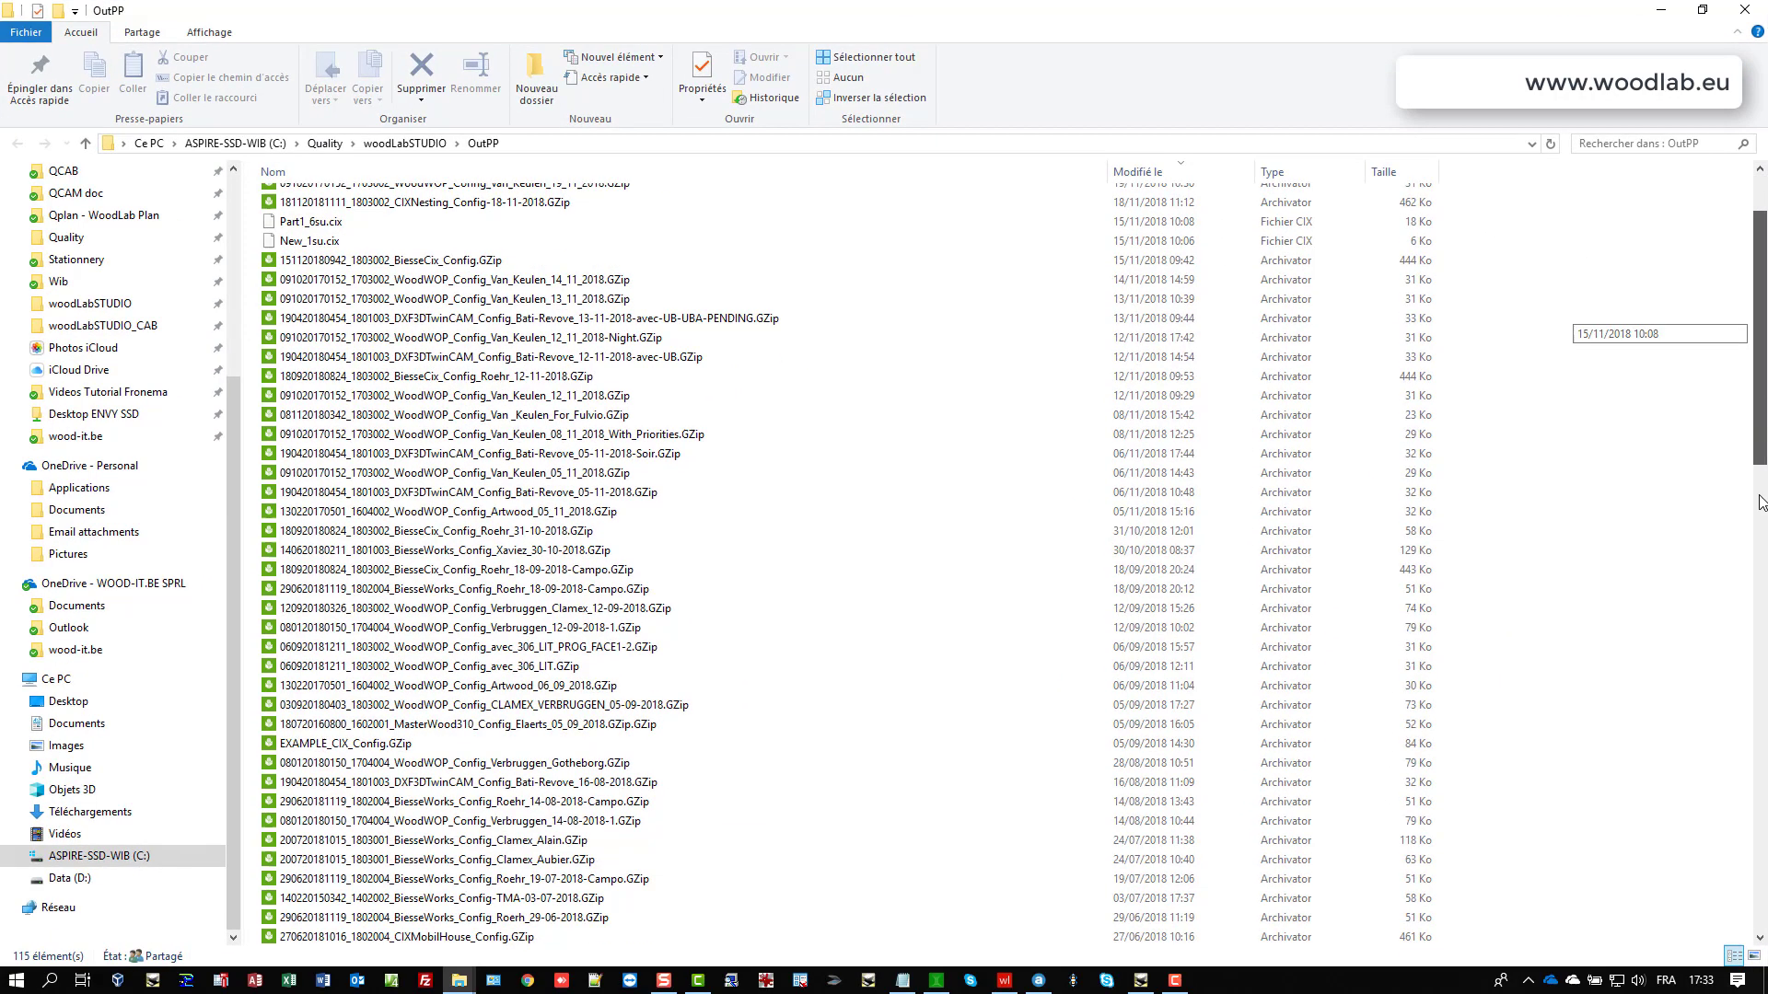
scroll(1718, 679, down, 2)
double_click(347, 700)
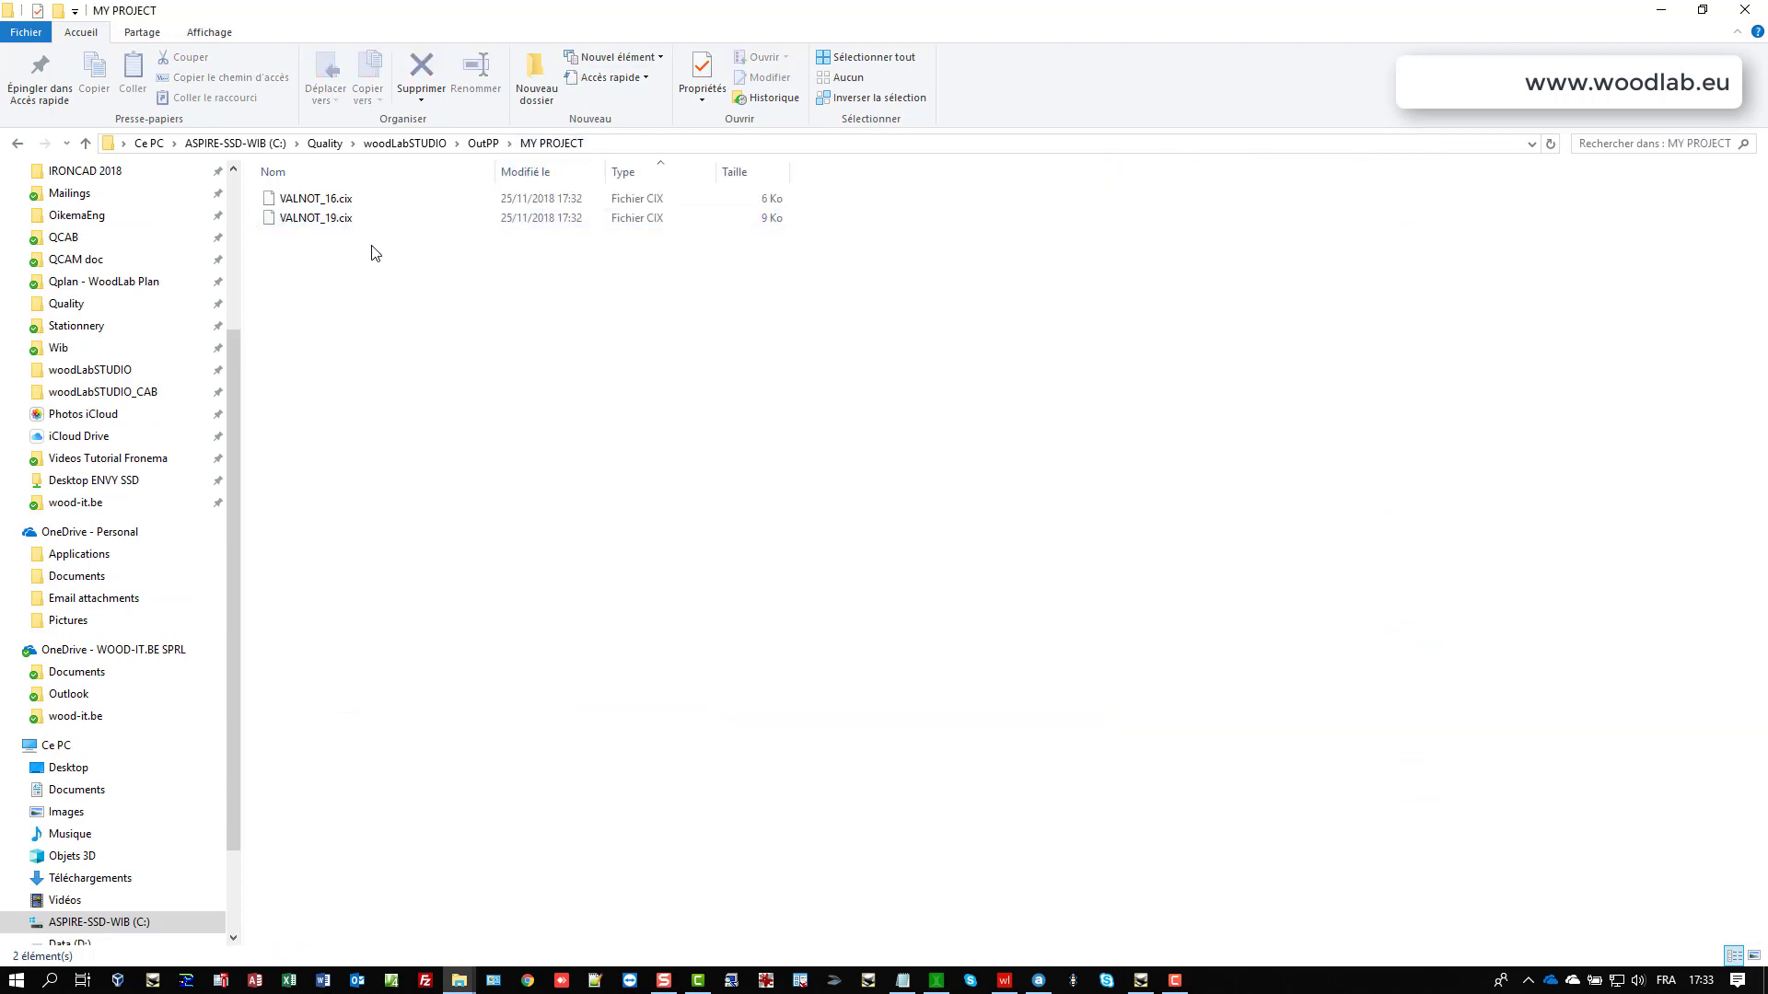
Open VALNOT_16.cix in Notepad++ via Edit with Notepad++
click(331, 202)
right_click(328, 204)
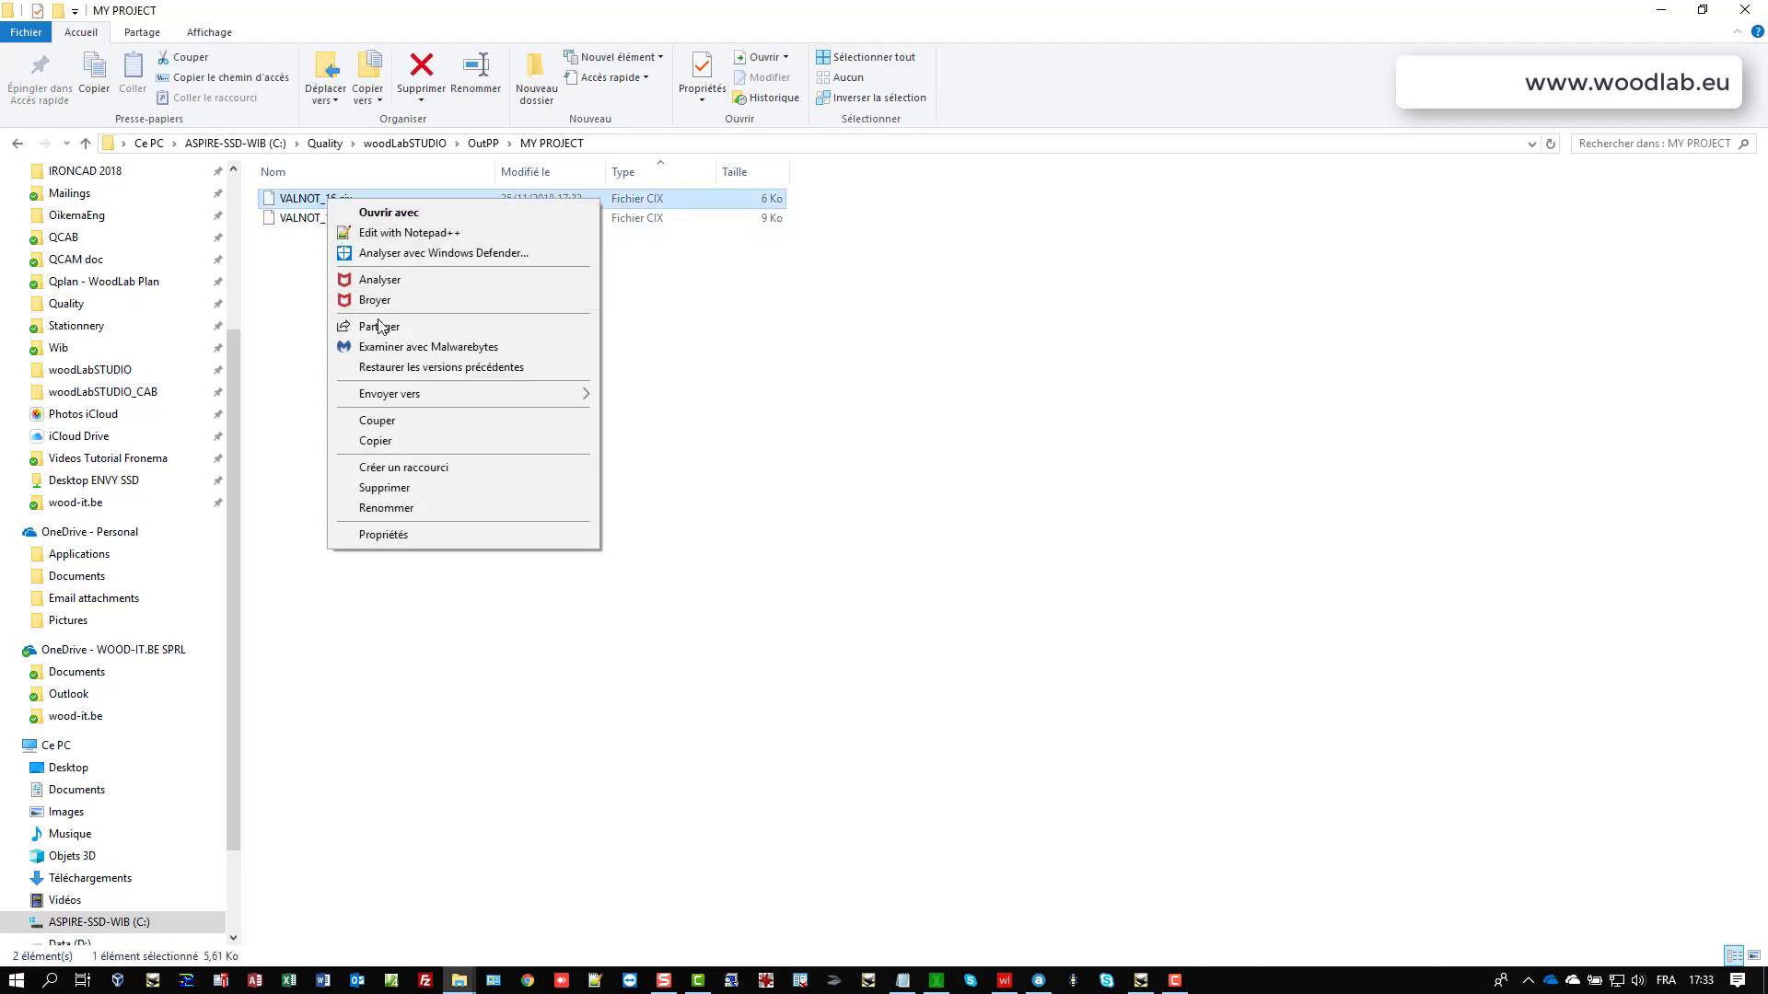
click(407, 233)
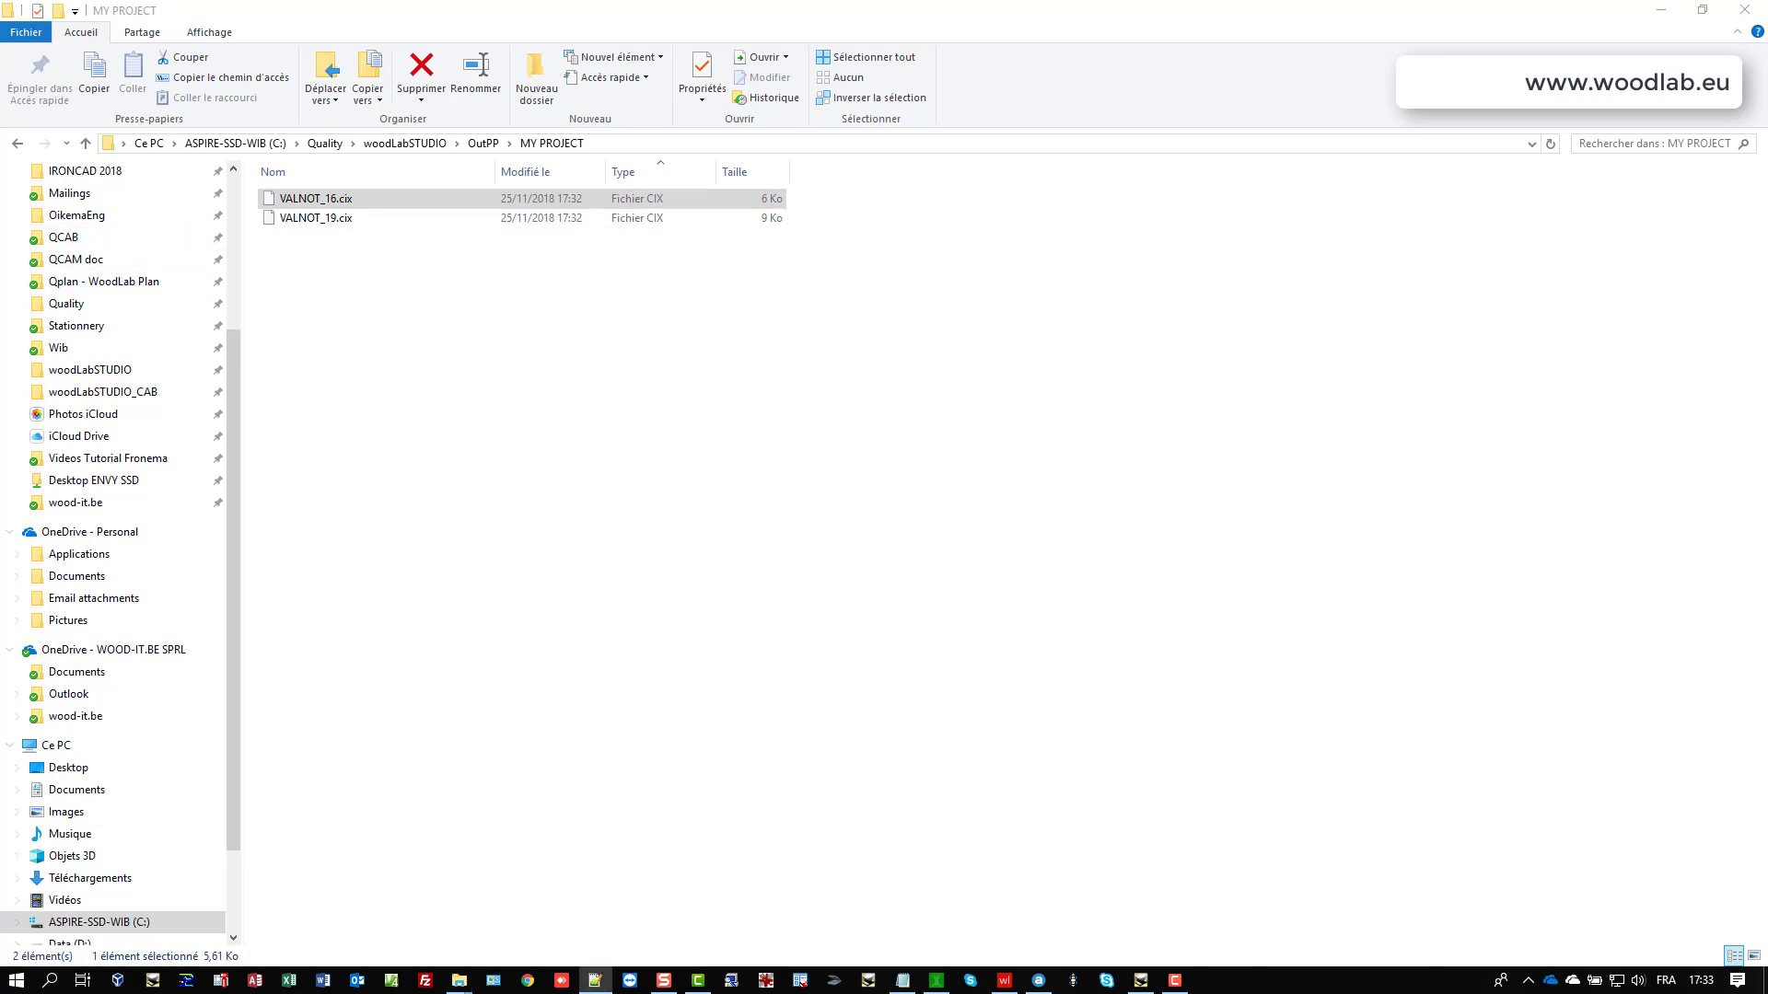
click(1513, 247)
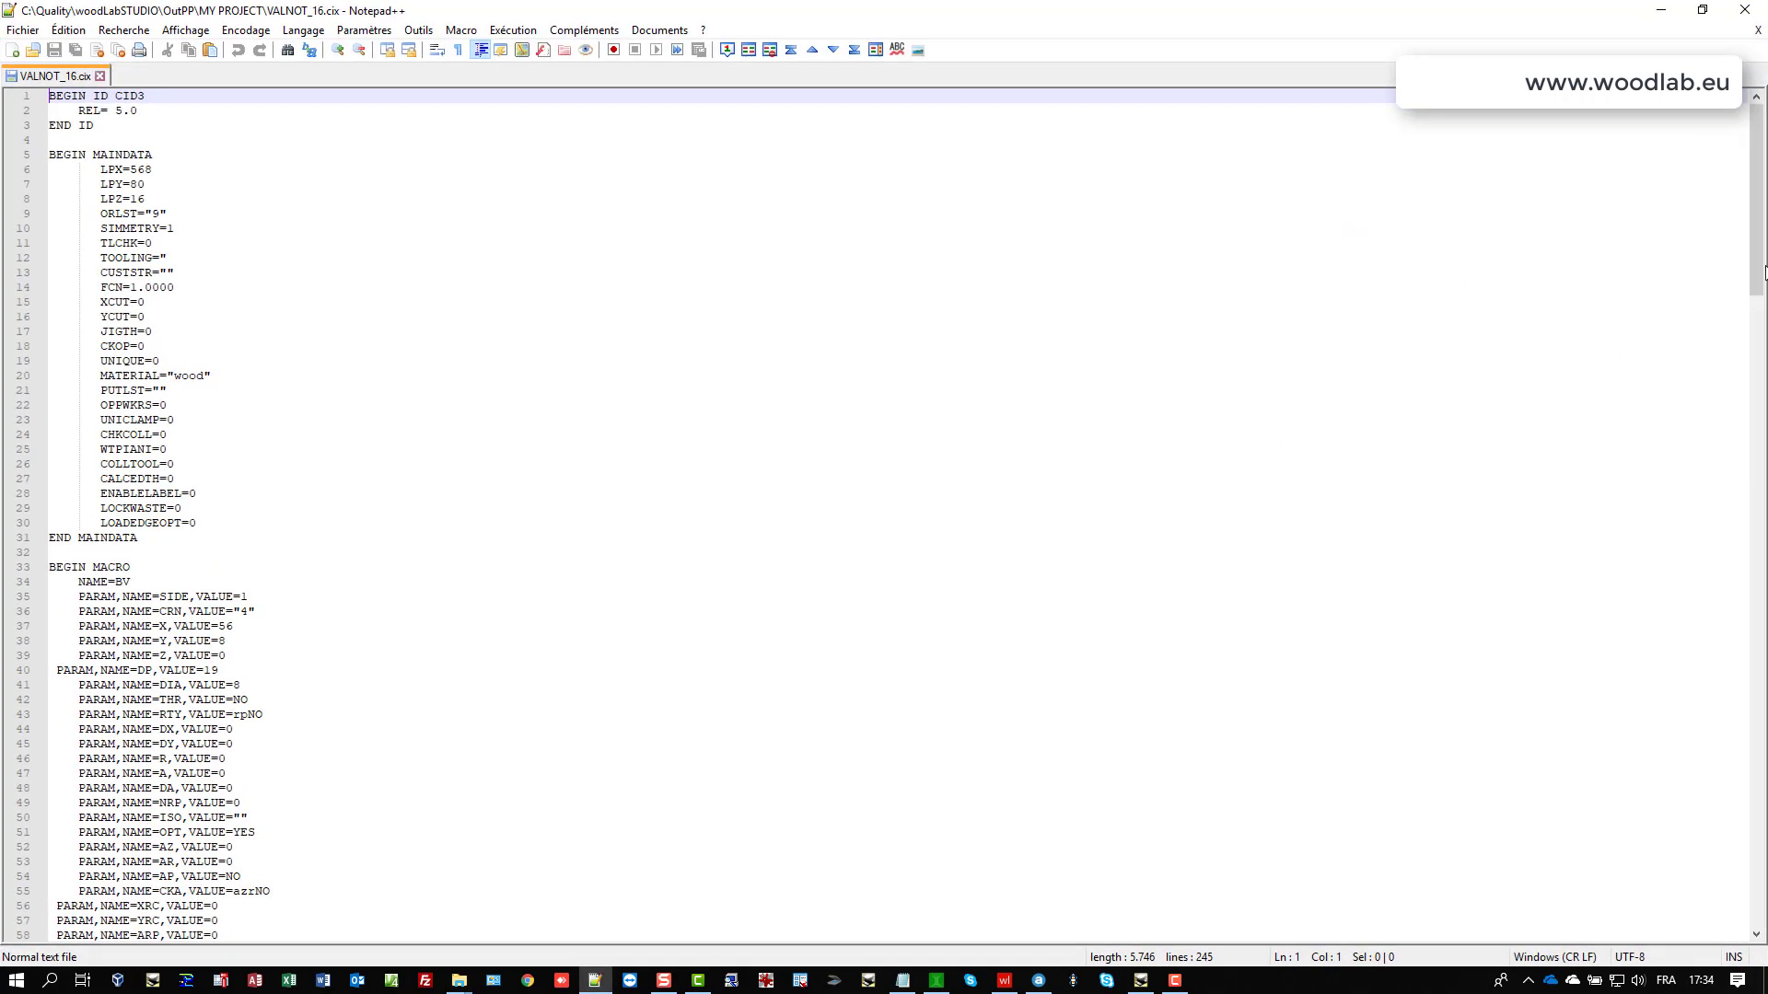
drag(1760, 272, 1705, 892)
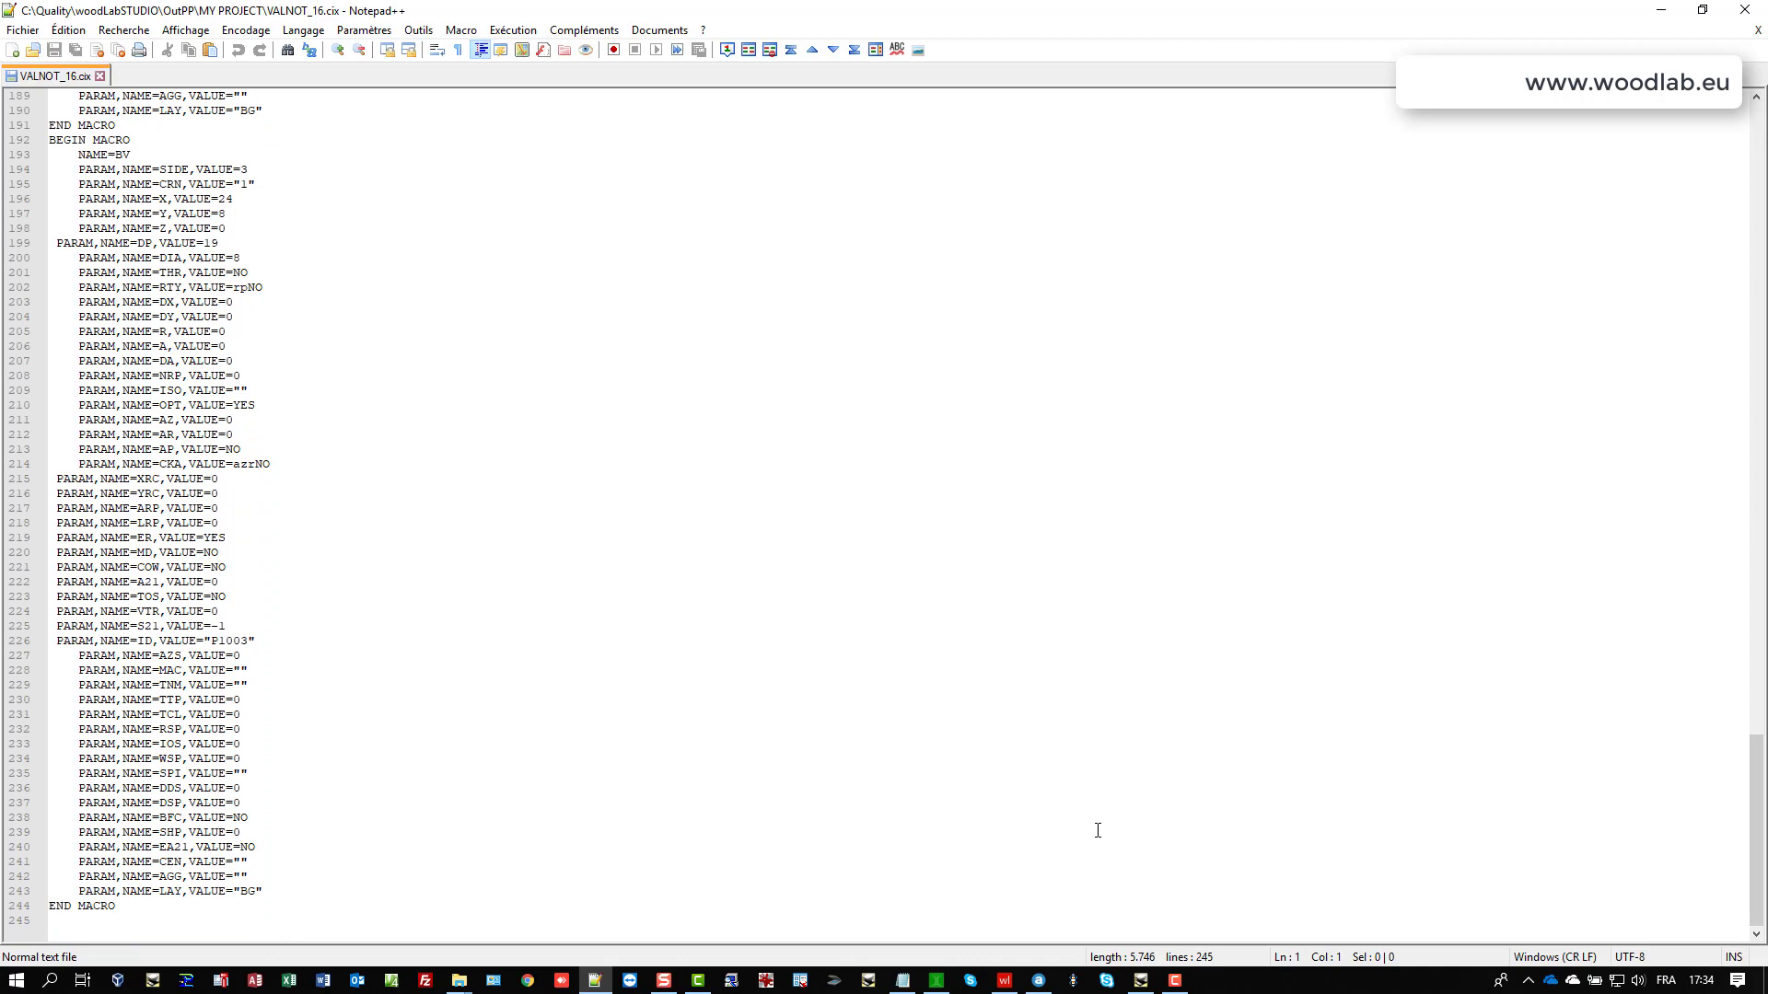